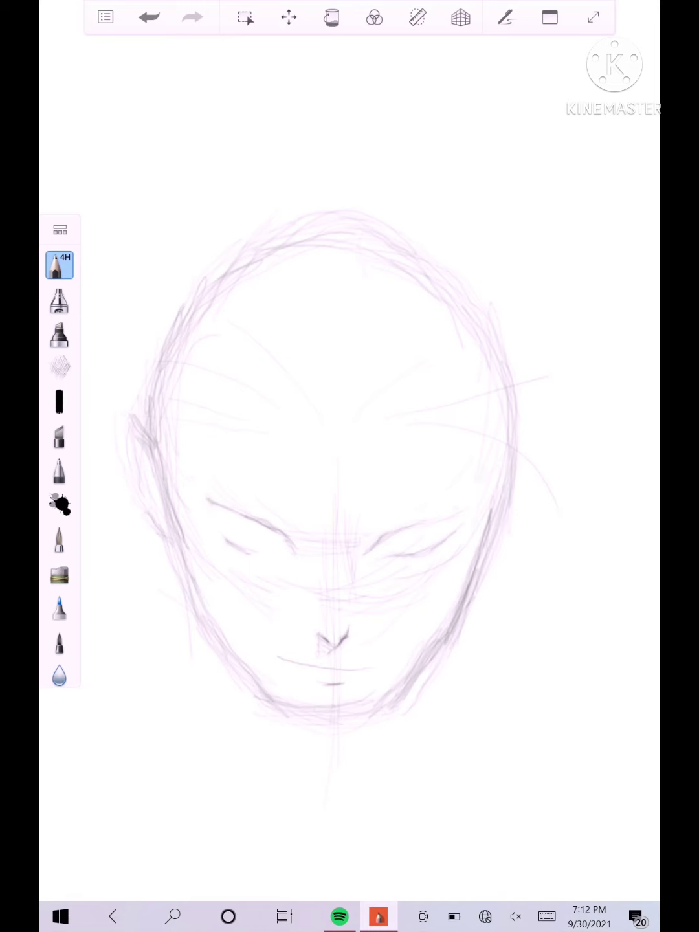
Sketch the pointed ear on the right side of the head with light pencil strokes, from its tip down to the jaw.
{"action": "left_click_drag", "start_coordinate": [532, 446], "coordinate": [511, 478]}
{"action": "left_click_drag", "start_coordinate": [541, 436], "coordinate": [547, 484]}
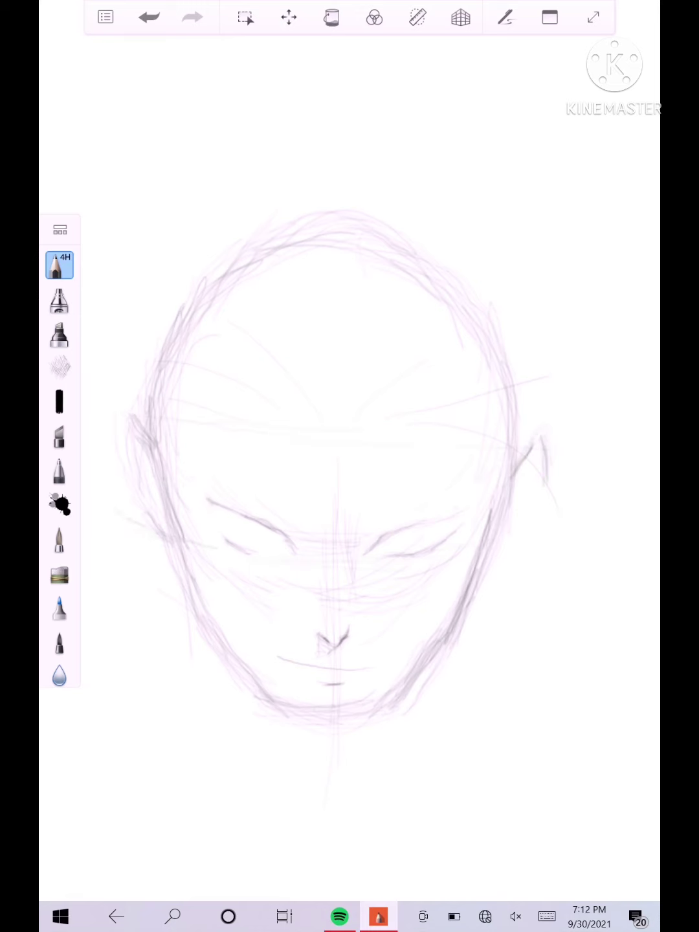
{"action": "left_click_drag", "start_coordinate": [502, 543], "coordinate": [510, 533]}
{"action": "scroll", "coordinate": [350, 466], "scroll_direction": "up", "scroll_amount": 4}
{"action": "left_click_drag", "start_coordinate": [435, 530], "coordinate": [415, 581]}
{"action": "left_click_drag", "start_coordinate": [445, 465], "coordinate": [415, 581]}
{"action": "left_click_drag", "start_coordinate": [420, 467], "coordinate": [385, 529]}
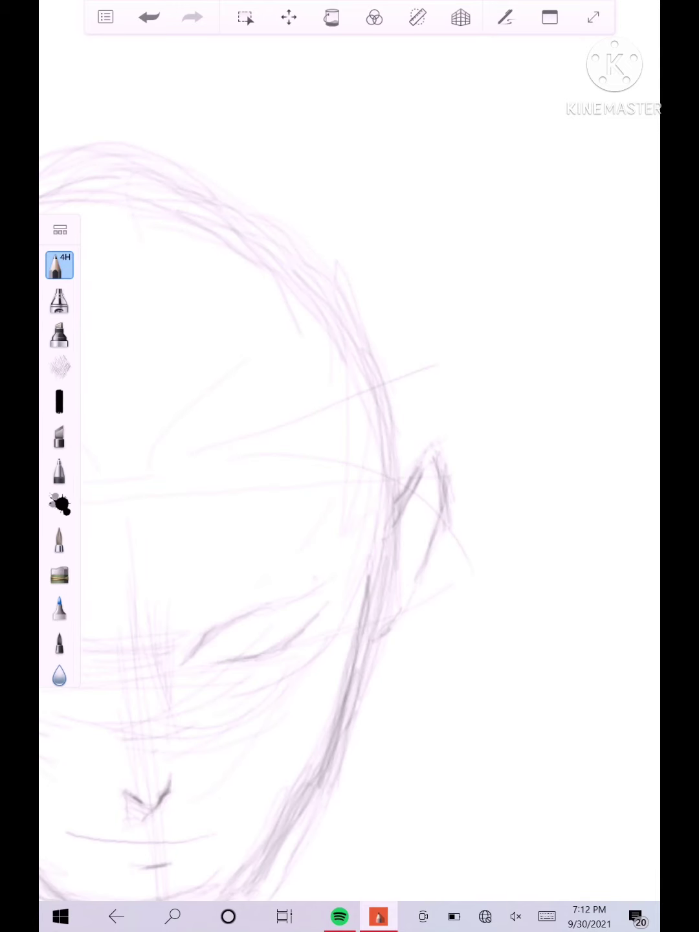
{"action": "left_click_drag", "start_coordinate": [400, 610], "coordinate": [363, 646]}
{"action": "scroll", "coordinate": [350, 466], "scroll_direction": "down", "scroll_amount": 4}
Reinforce the head outline along both sides and the line where the left-hand ear meets the face.
{"action": "left_click_drag", "start_coordinate": [216, 388], "coordinate": [189, 487]}
{"action": "left_click_drag", "start_coordinate": [541, 412], "coordinate": [527, 550]}
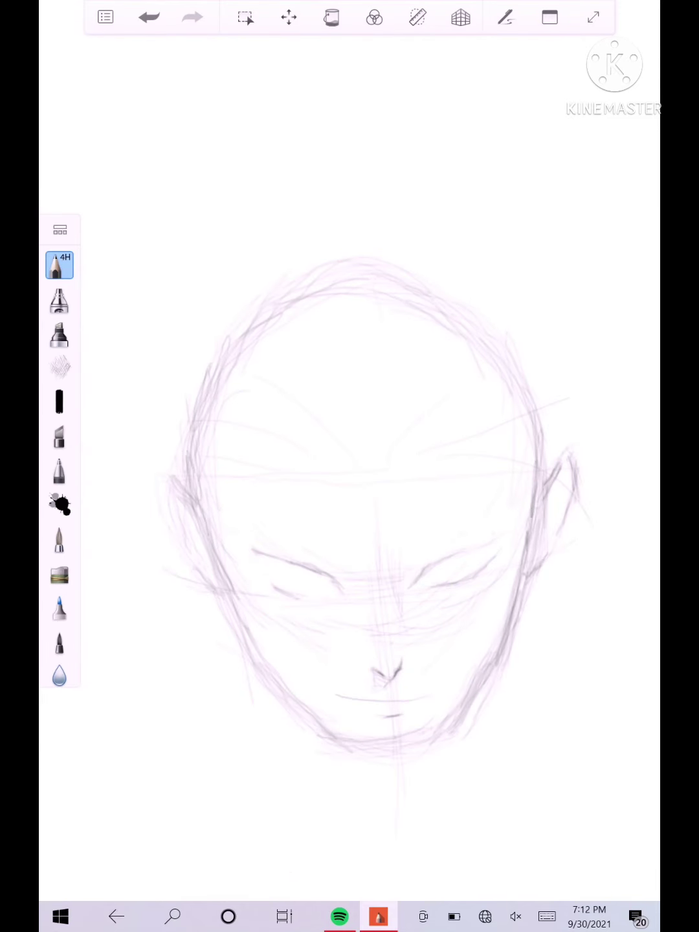
{"action": "left_click_drag", "start_coordinate": [502, 343], "coordinate": [534, 410]}
{"action": "left_click_drag", "start_coordinate": [197, 506], "coordinate": [231, 595]}
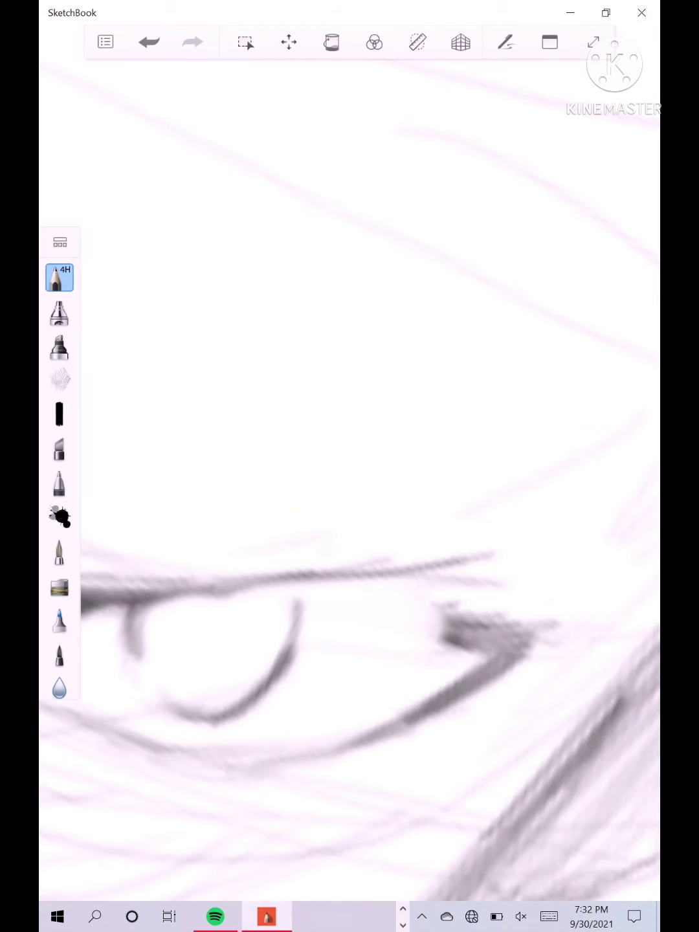
Draw and thicken the upper lid line of the right-hand eye, running from above the iris to the outer corner.
{"action": "left_click_drag", "start_coordinate": [246, 577], "coordinate": [443, 618]}
{"action": "mouse_move", "coordinate": [288, 580]}
{"action": "left_mouse_down"}
{"action": "mouse_move", "coordinate": [480, 636]}
{"action": "mouse_move", "coordinate": [485, 651]}
{"action": "left_mouse_up"}
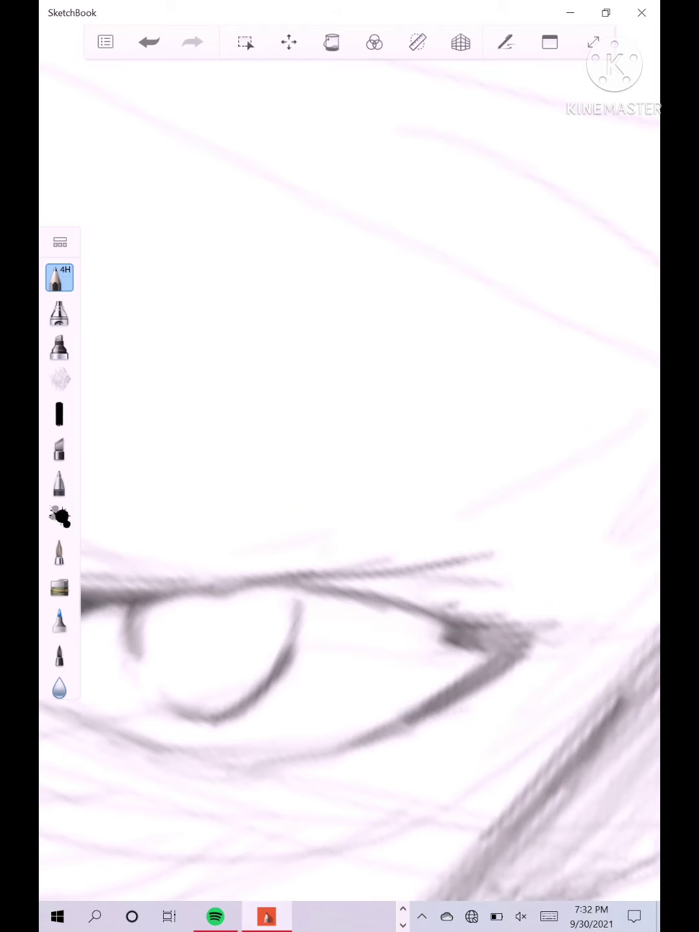
{"action": "left_click_drag", "start_coordinate": [320, 583], "coordinate": [485, 649]}
{"action": "left_click_drag", "start_coordinate": [367, 596], "coordinate": [479, 648]}
{"action": "left_click_drag", "start_coordinate": [305, 578], "coordinate": [466, 623]}
{"action": "mouse_move", "coordinate": [330, 583]}
{"action": "left_mouse_down"}
{"action": "mouse_move", "coordinate": [498, 634]}
{"action": "mouse_move", "coordinate": [476, 621]}
{"action": "left_mouse_up"}
{"action": "scroll", "coordinate": [349, 466], "scroll_direction": "down", "scroll_amount": 5}
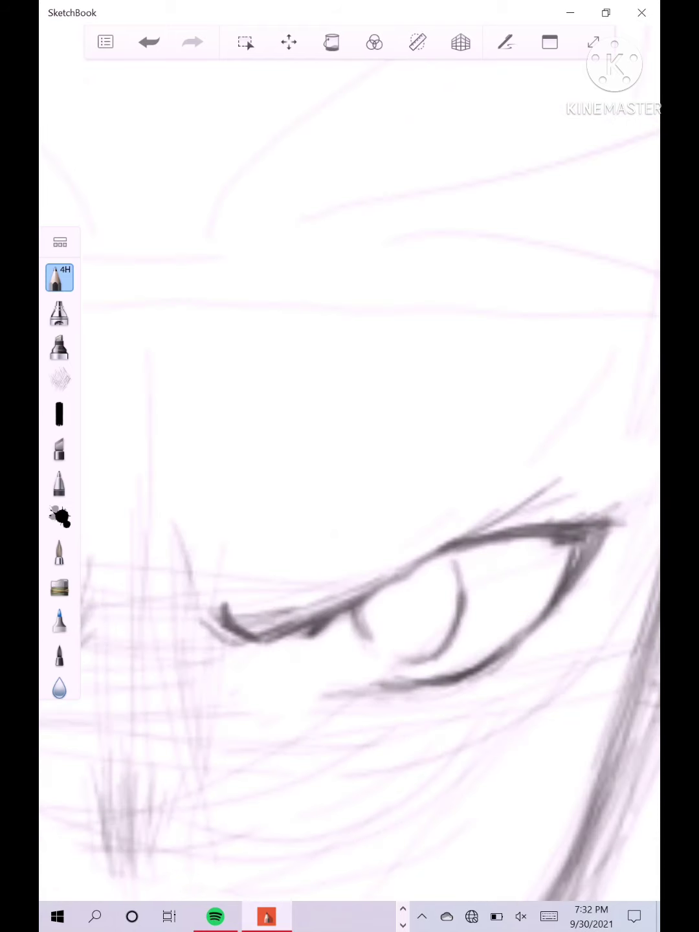
Draw the lower lid line of the right-hand eye, extending it toward the inner corner.
{"action": "scroll", "coordinate": [349, 486], "scroll_direction": "up", "scroll_amount": 1}
{"action": "scroll", "coordinate": [387, 647], "scroll_direction": "up", "scroll_amount": 6}
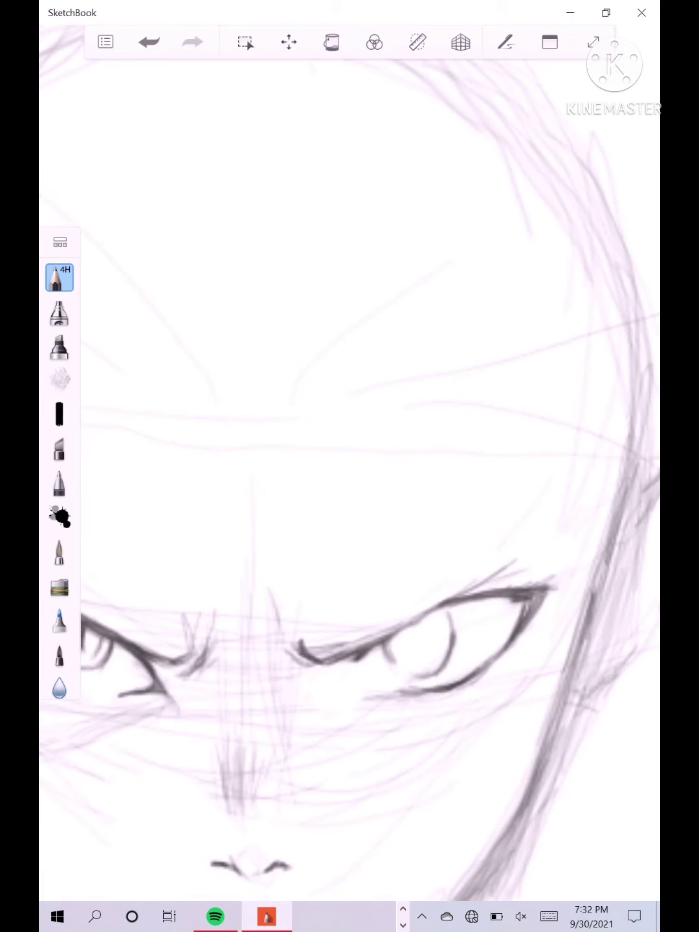
{"action": "mouse_move", "coordinate": [327, 655]}
{"action": "left_mouse_down"}
{"action": "mouse_move", "coordinate": [302, 720]}
{"action": "mouse_move", "coordinate": [415, 719]}
{"action": "left_mouse_up"}
{"action": "mouse_move", "coordinate": [357, 713]}
{"action": "left_mouse_down"}
{"action": "mouse_move", "coordinate": [339, 706]}
{"action": "mouse_move", "coordinate": [382, 730]}
{"action": "mouse_move", "coordinate": [447, 736]}
{"action": "mouse_move", "coordinate": [489, 738]}
{"action": "left_mouse_up"}
{"action": "scroll", "coordinate": [271, 639], "scroll_direction": "down", "scroll_amount": 10}
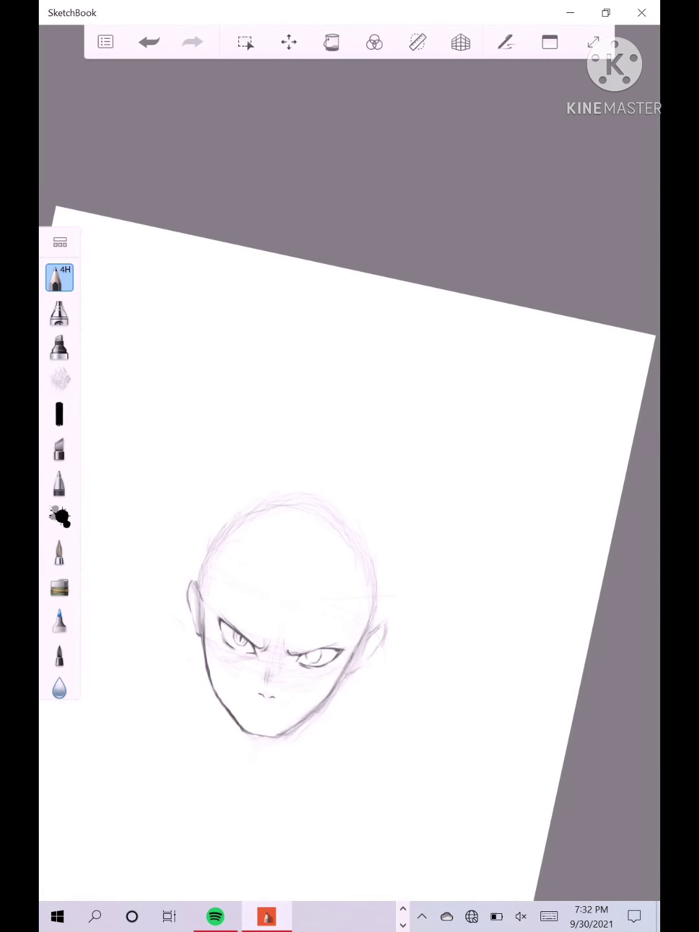
Draw a narrow slit pupil and curved iris lines in the right-hand eye, and darken its inner corner.
{"action": "scroll", "coordinate": [242, 667], "scroll_direction": "up", "scroll_amount": 3}
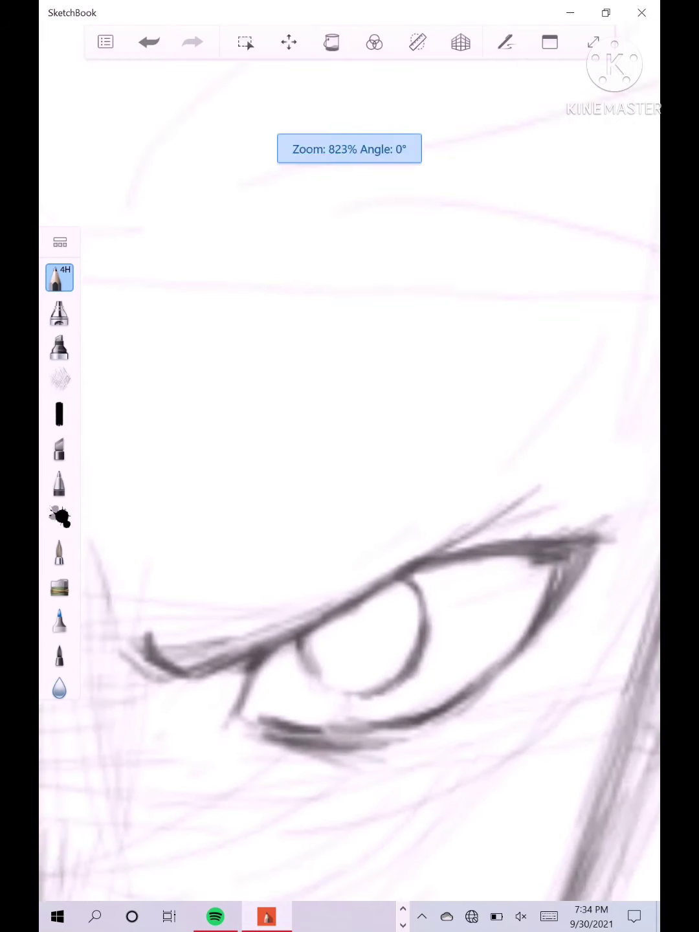
{"action": "scroll", "coordinate": [362, 620], "scroll_direction": "up", "scroll_amount": 2}
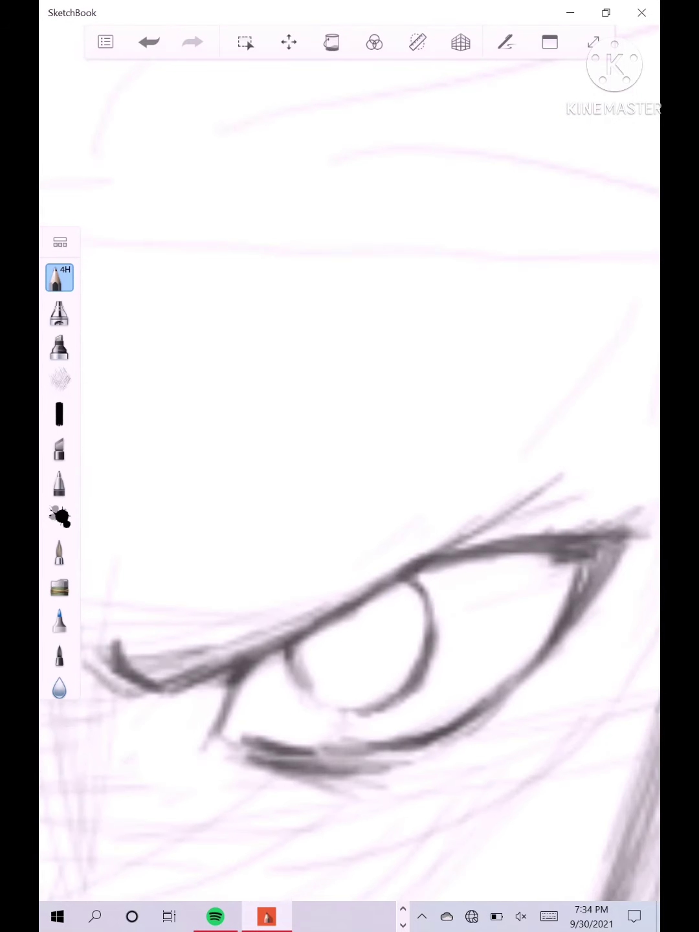
{"action": "mouse_move", "coordinate": [360, 615]}
{"action": "left_mouse_down"}
{"action": "mouse_move", "coordinate": [359, 678]}
{"action": "mouse_move", "coordinate": [355, 665]}
{"action": "left_mouse_up"}
{"action": "left_click_drag", "start_coordinate": [339, 621], "coordinate": [355, 665]}
{"action": "mouse_move", "coordinate": [344, 616]}
{"action": "left_mouse_down"}
{"action": "mouse_move", "coordinate": [356, 658]}
{"action": "mouse_move", "coordinate": [358, 651]}
{"action": "left_mouse_up"}
{"action": "mouse_move", "coordinate": [354, 616]}
{"action": "left_mouse_down"}
{"action": "mouse_move", "coordinate": [356, 648]}
{"action": "mouse_move", "coordinate": [352, 643]}
{"action": "left_mouse_up"}
{"action": "mouse_move", "coordinate": [338, 620]}
{"action": "left_mouse_down"}
{"action": "mouse_move", "coordinate": [347, 644]}
{"action": "mouse_move", "coordinate": [358, 621]}
{"action": "left_mouse_up"}
{"action": "left_click_drag", "start_coordinate": [356, 621], "coordinate": [376, 644]}
{"action": "mouse_move", "coordinate": [414, 608]}
{"action": "left_mouse_down"}
{"action": "mouse_move", "coordinate": [429, 643]}
{"action": "mouse_move", "coordinate": [396, 701]}
{"action": "left_mouse_up"}
{"action": "left_click_drag", "start_coordinate": [339, 655], "coordinate": [326, 696]}
{"action": "left_click_drag", "start_coordinate": [328, 667], "coordinate": [360, 712]}
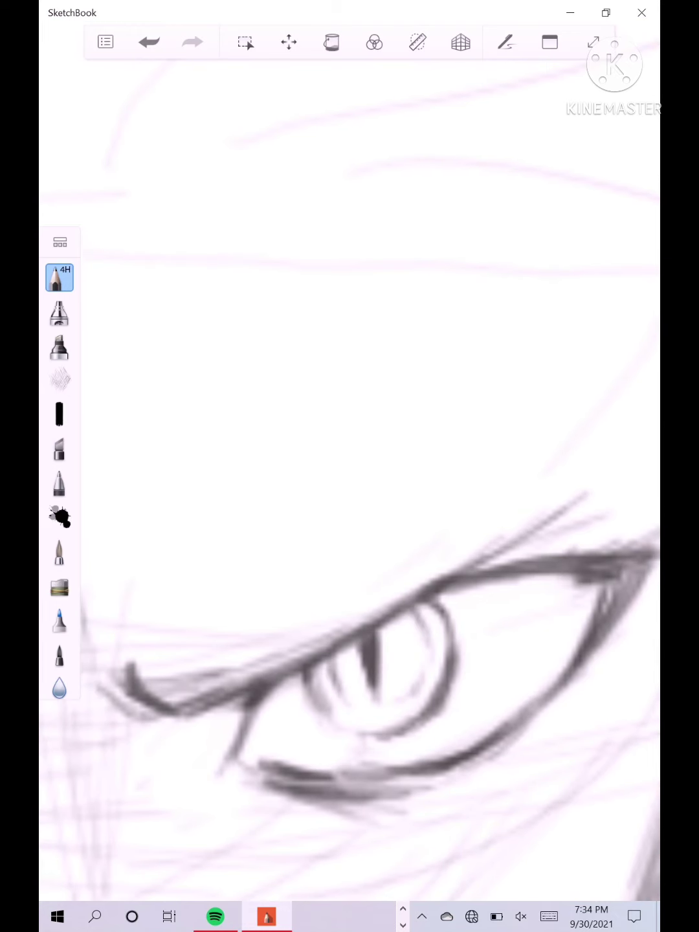
{"action": "left_click_drag", "start_coordinate": [253, 710], "coordinate": [239, 737]}
{"action": "scroll", "coordinate": [349, 479], "scroll_direction": "down", "scroll_amount": 10}
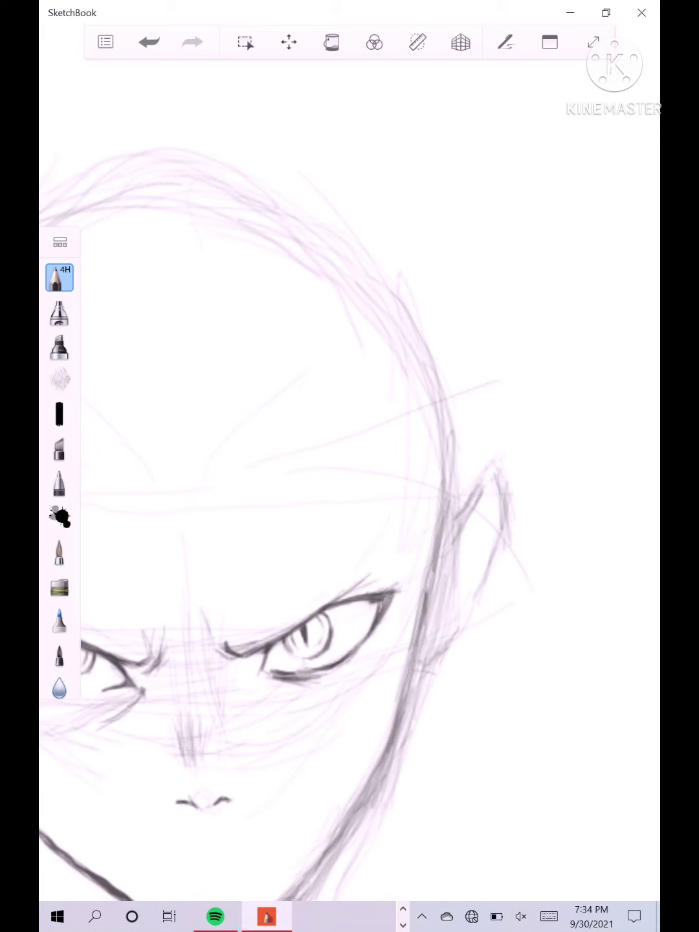
Draw the slightly open mouth below the nose and add a short shadow stroke under the lower lip.
{"action": "scroll", "coordinate": [269, 518], "scroll_direction": "down", "scroll_amount": 5}
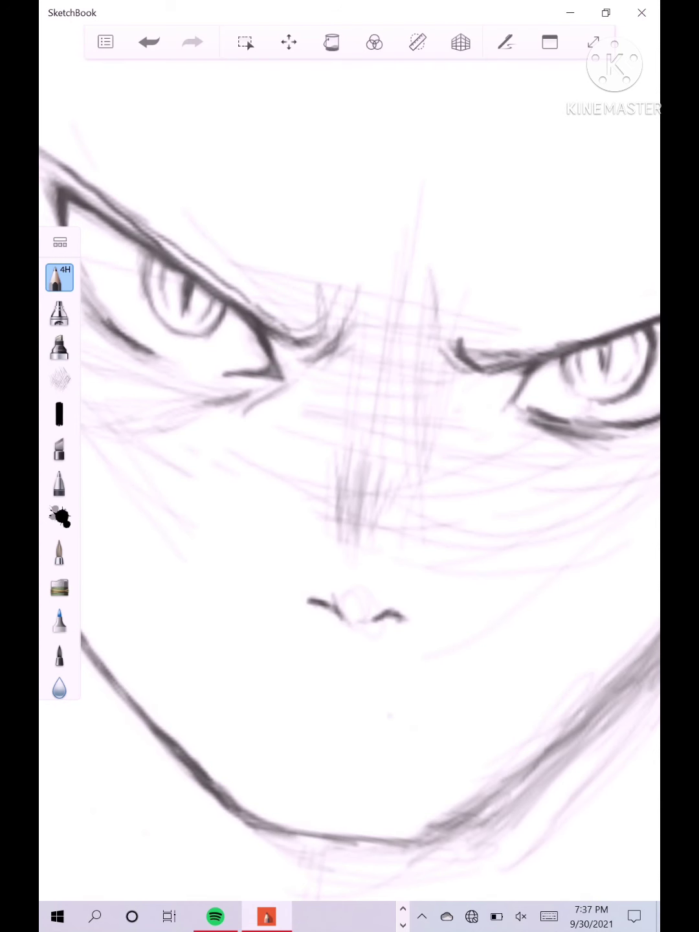
{"action": "mouse_move", "coordinate": [401, 728]}
{"action": "left_mouse_down"}
{"action": "mouse_move", "coordinate": [332, 727]}
{"action": "mouse_move", "coordinate": [302, 710]}
{"action": "mouse_move", "coordinate": [345, 702]}
{"action": "mouse_move", "coordinate": [459, 733]}
{"action": "mouse_move", "coordinate": [397, 719]}
{"action": "left_mouse_up"}
{"action": "mouse_move", "coordinate": [314, 700]}
{"action": "left_mouse_down"}
{"action": "mouse_move", "coordinate": [248, 698]}
{"action": "mouse_move", "coordinate": [278, 700]}
{"action": "mouse_move", "coordinate": [302, 714]}
{"action": "left_mouse_up"}
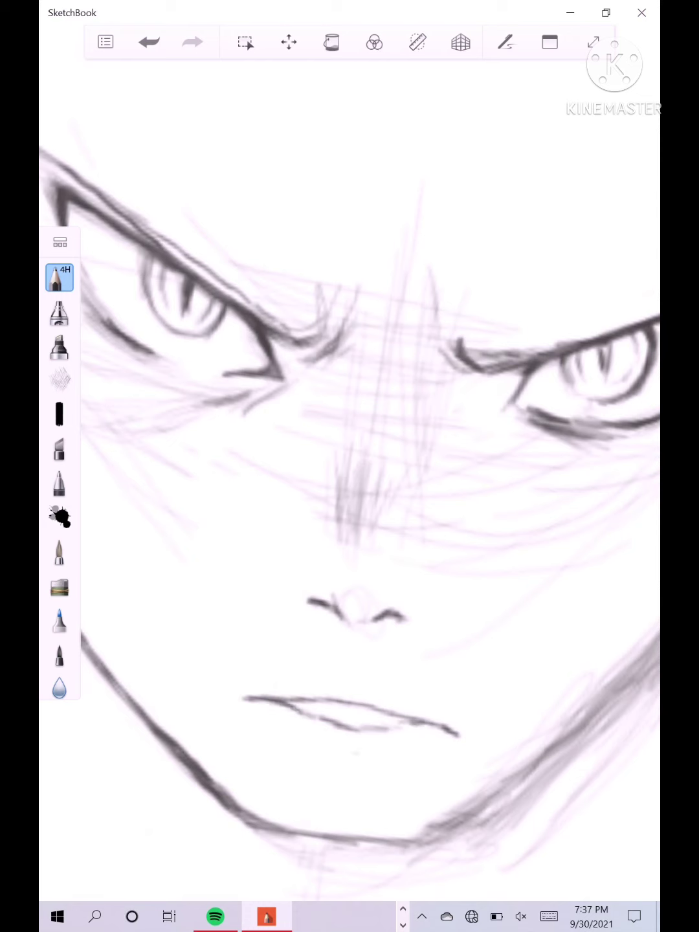
{"action": "mouse_move", "coordinate": [351, 752]}
{"action": "left_mouse_down"}
{"action": "mouse_move", "coordinate": [322, 750]}
{"action": "mouse_move", "coordinate": [361, 747]}
{"action": "mouse_move", "coordinate": [301, 744]}
{"action": "mouse_move", "coordinate": [342, 749]}
{"action": "left_mouse_up"}
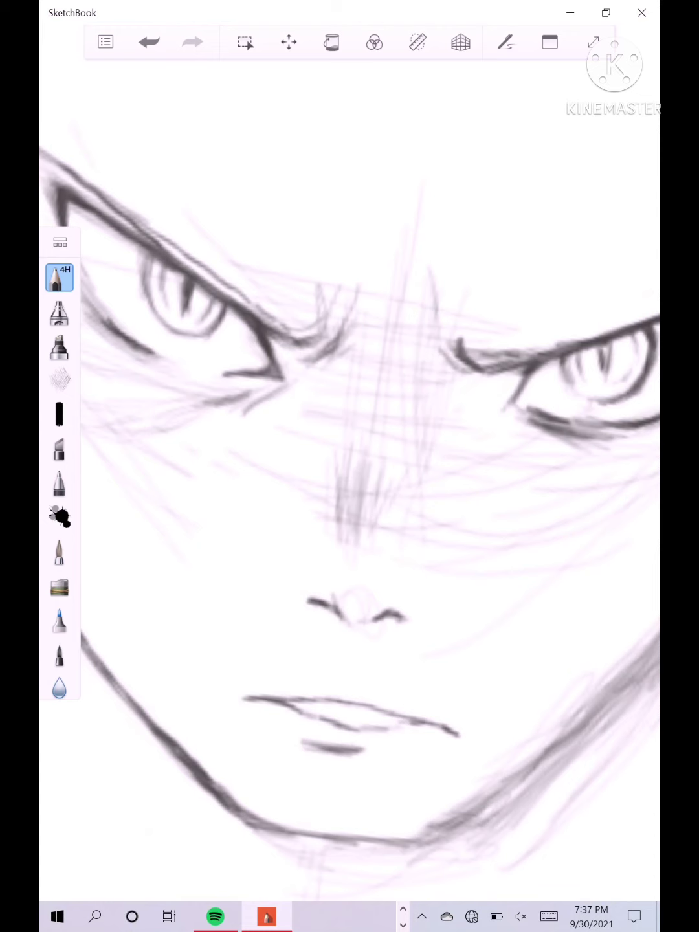
{"action": "scroll", "coordinate": [349, 478], "scroll_direction": "down", "scroll_amount": 6}
{"action": "scroll", "coordinate": [349, 479], "scroll_direction": "up", "scroll_amount": 3}
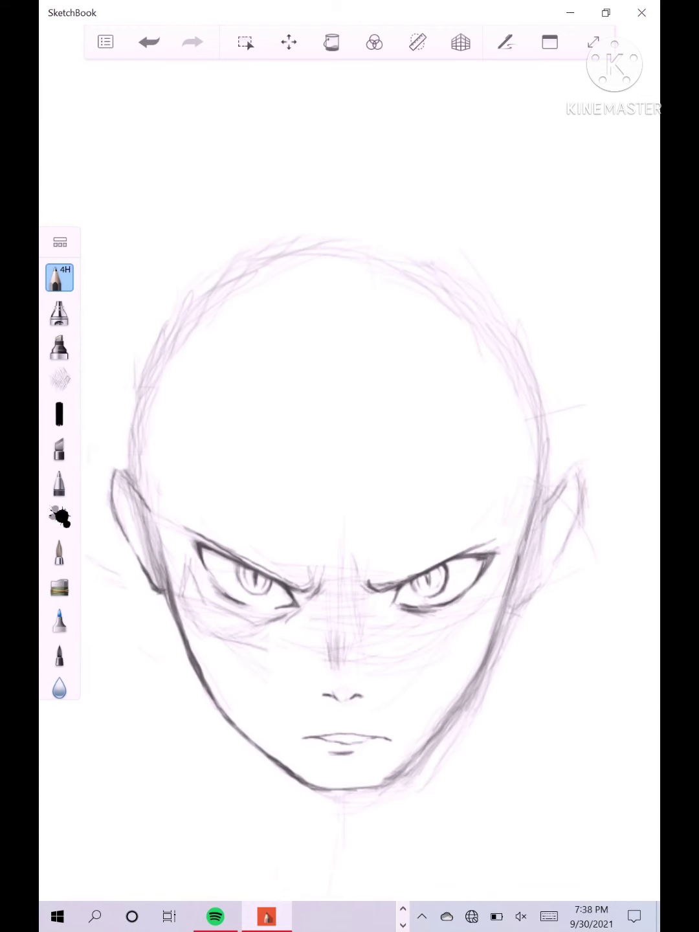
Sketch curved marking strokes across both cheeks below the eyes.
{"action": "left_click_drag", "start_coordinate": [193, 650], "coordinate": [255, 681]}
{"action": "left_click_drag", "start_coordinate": [206, 680], "coordinate": [285, 670]}
{"action": "left_click_drag", "start_coordinate": [375, 626], "coordinate": [479, 628]}
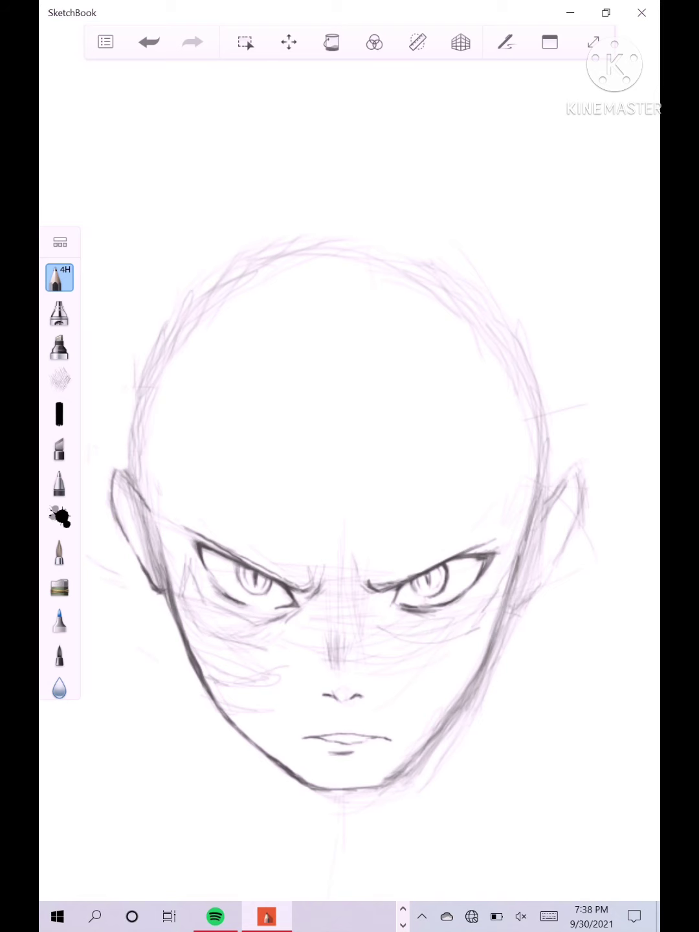
{"action": "mouse_move", "coordinate": [420, 664]}
{"action": "left_mouse_down"}
{"action": "mouse_move", "coordinate": [481, 665]}
{"action": "mouse_move", "coordinate": [477, 685]}
{"action": "left_mouse_up"}
{"action": "left_click_drag", "start_coordinate": [403, 701], "coordinate": [452, 724]}
{"action": "scroll", "coordinate": [299, 697], "scroll_direction": "up", "scroll_amount": 4}
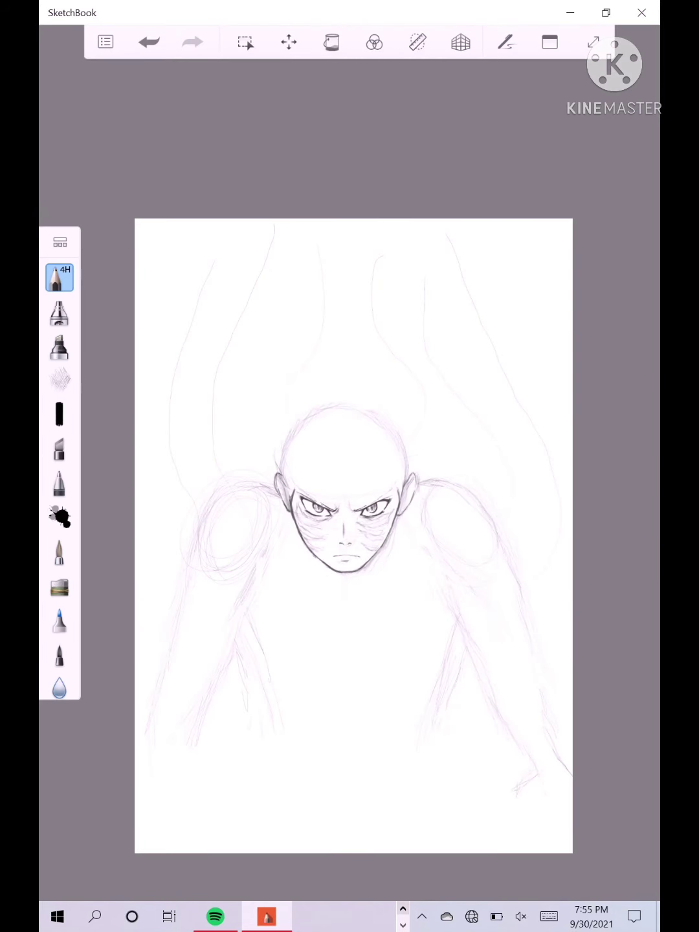
Draw a pointed marking at the inner corner of the left-hand eye and join it to the under-eye line.
{"action": "mouse_move", "coordinate": [392, 544]}
{"action": "left_mouse_down"}
{"action": "mouse_move", "coordinate": [433, 581]}
{"action": "mouse_move", "coordinate": [461, 679]}
{"action": "left_mouse_up"}
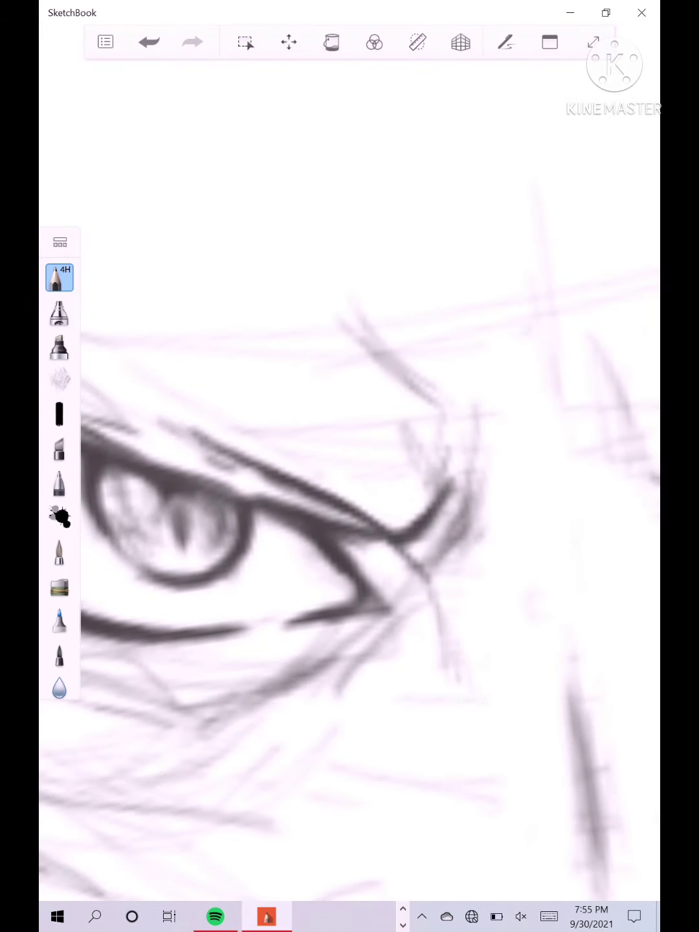
{"action": "left_click_drag", "start_coordinate": [437, 608], "coordinate": [481, 709]}
{"action": "left_click_drag", "start_coordinate": [415, 649], "coordinate": [482, 708]}
{"action": "mouse_move", "coordinate": [417, 649]}
{"action": "left_mouse_down"}
{"action": "mouse_move", "coordinate": [480, 707]}
{"action": "mouse_move", "coordinate": [317, 677]}
{"action": "mouse_move", "coordinate": [260, 698]}
{"action": "left_mouse_up"}
{"action": "left_click_drag", "start_coordinate": [405, 642], "coordinate": [238, 696]}
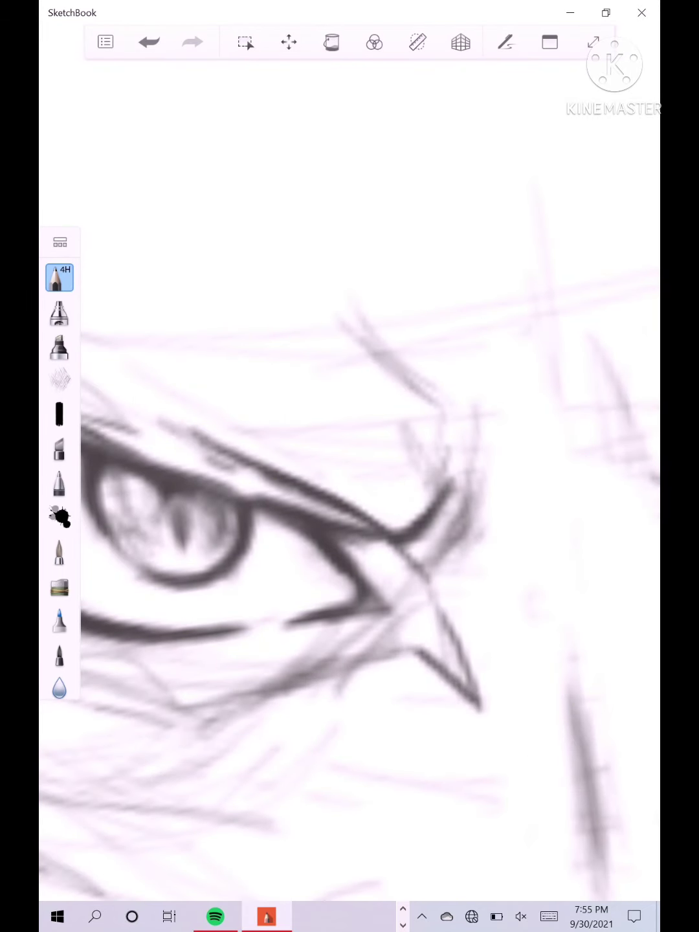
{"action": "left_click_drag", "start_coordinate": [446, 625], "coordinate": [497, 745]}
{"action": "left_click_drag", "start_coordinate": [393, 544], "coordinate": [434, 585]}
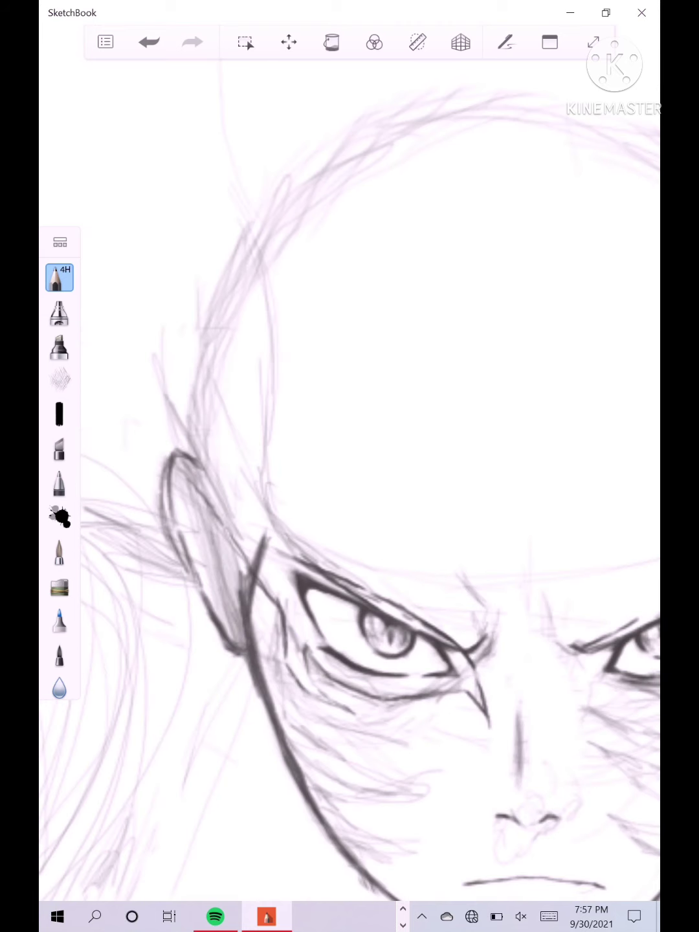
Refine the lines between the left-hand ear and the temple beside the eye.
{"action": "left_click_drag", "start_coordinate": [208, 474], "coordinate": [216, 515]}
{"action": "left_click_drag", "start_coordinate": [198, 411], "coordinate": [251, 565]}
{"action": "left_click_drag", "start_coordinate": [259, 573], "coordinate": [285, 593]}
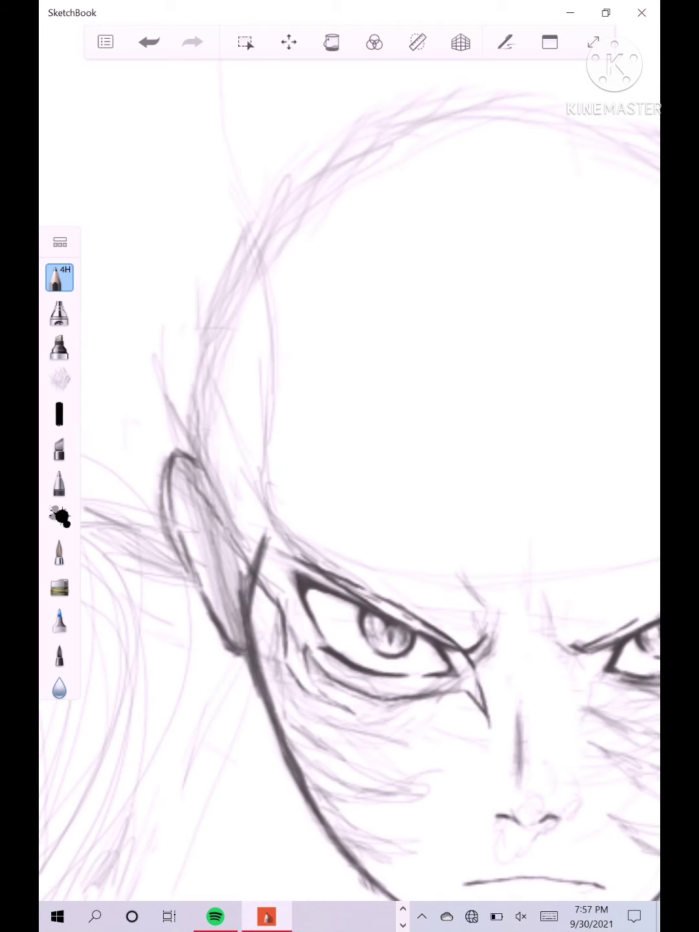
{"action": "mouse_move", "coordinate": [232, 508]}
{"action": "left_mouse_down"}
{"action": "mouse_move", "coordinate": [264, 580]}
{"action": "mouse_move", "coordinate": [266, 556]}
{"action": "left_mouse_up"}
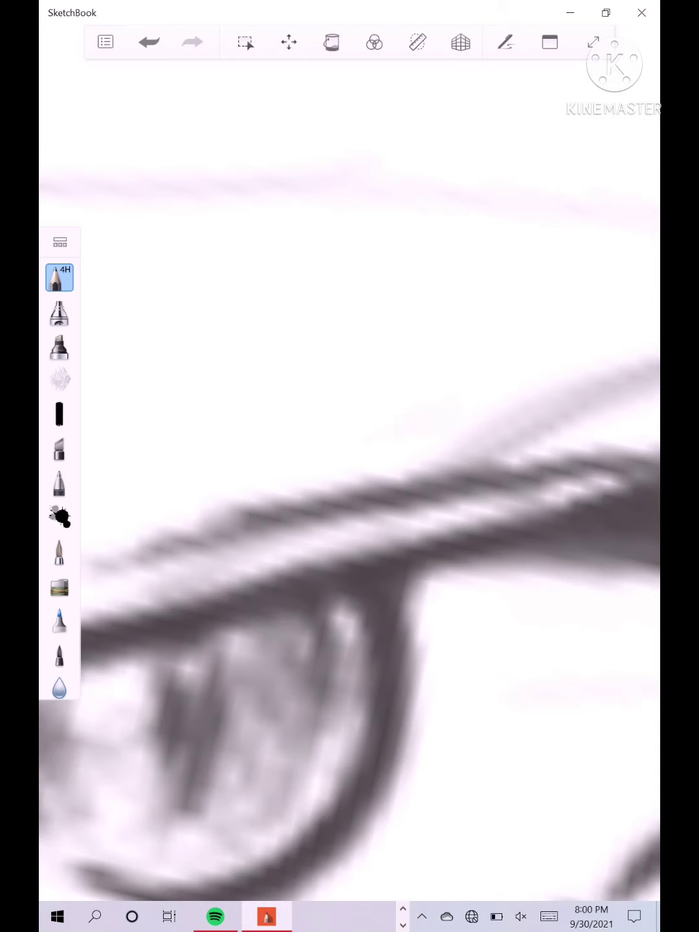
Refine the outer edge of the iris outline in the right-hand eye.
{"action": "left_click_drag", "start_coordinate": [414, 631], "coordinate": [407, 763]}
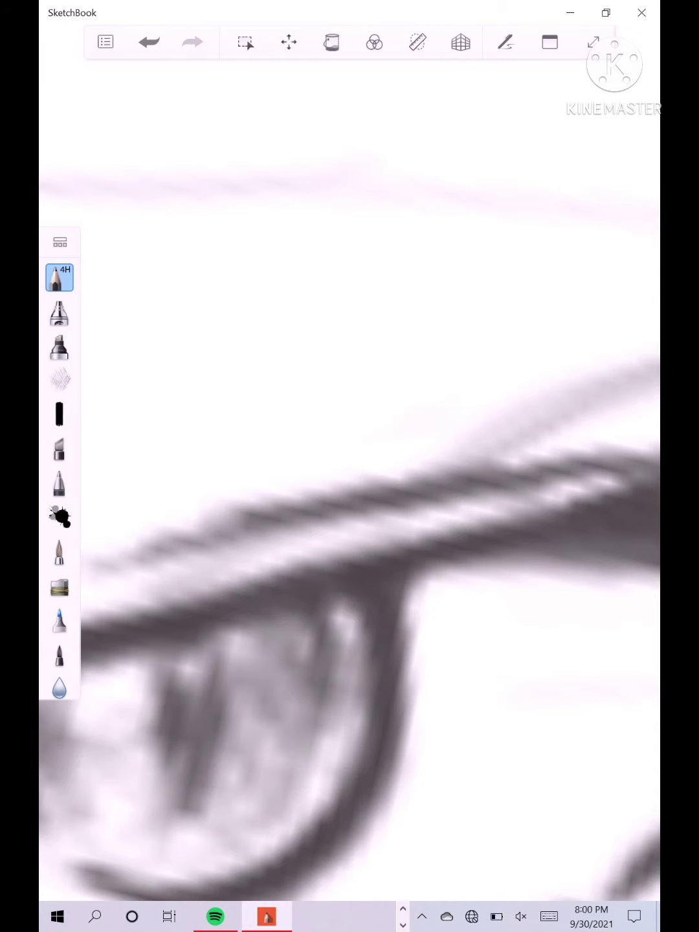
{"action": "left_click_drag", "start_coordinate": [405, 693], "coordinate": [382, 818]}
{"action": "left_click_drag", "start_coordinate": [394, 731], "coordinate": [354, 850]}
{"action": "scroll", "coordinate": [349, 570], "scroll_direction": "down", "scroll_amount": 2}
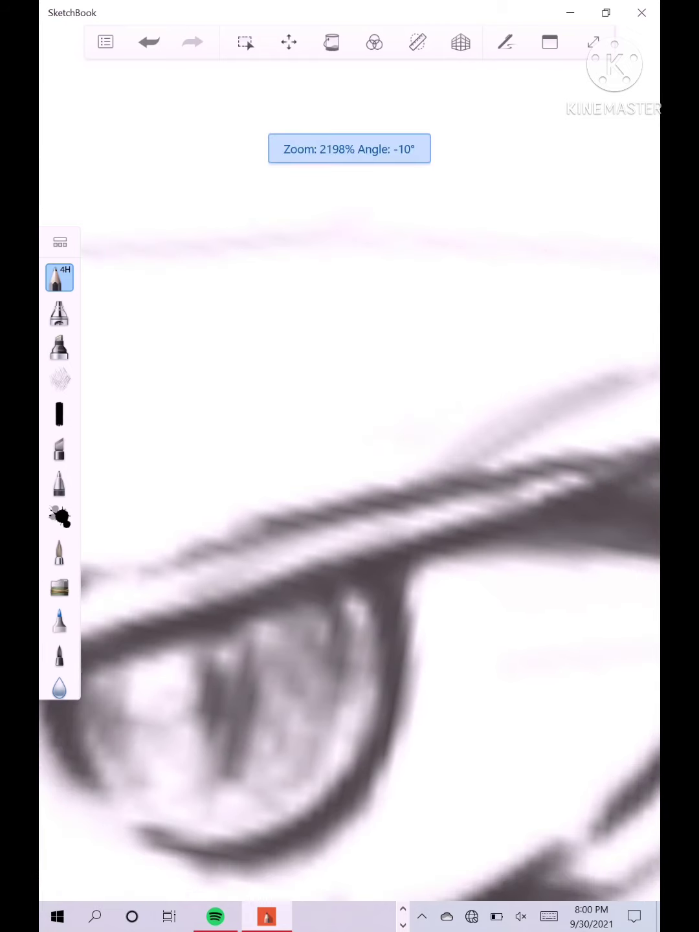
{"action": "scroll", "coordinate": [349, 569], "scroll_direction": "up", "scroll_amount": 3}
{"action": "mouse_move", "coordinate": [446, 715]}
{"action": "left_mouse_down"}
{"action": "mouse_move", "coordinate": [402, 775]}
{"action": "mouse_move", "coordinate": [320, 840]}
{"action": "mouse_move", "coordinate": [194, 841]}
{"action": "left_mouse_up"}
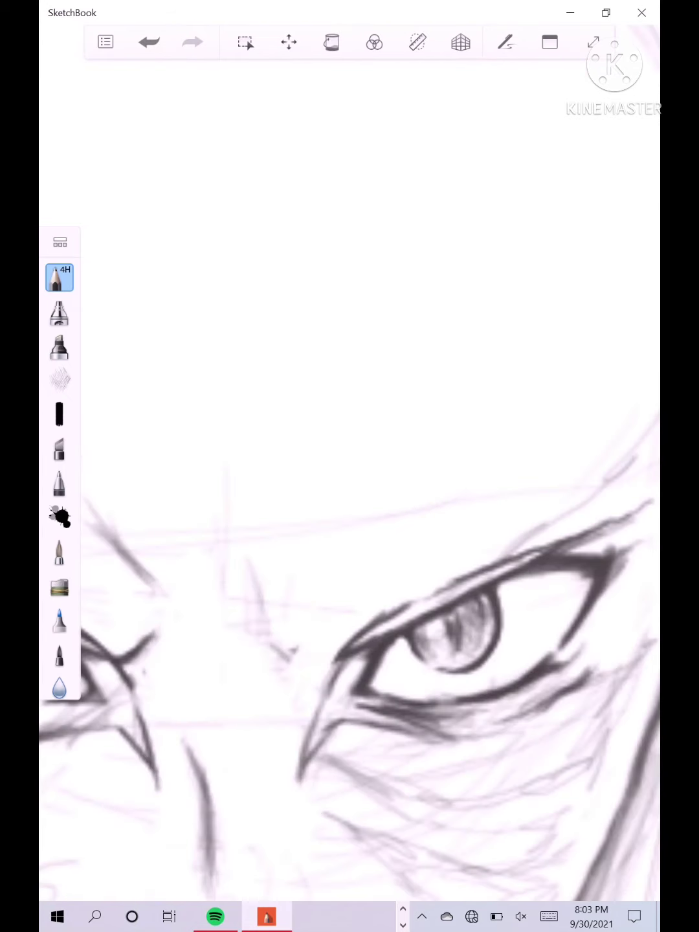
Erase the dark frown mark between the brows and shorten the hooked inner end of the left-hand brow line.
{"action": "left_click_drag", "start_coordinate": [294, 647], "coordinate": [278, 672]}
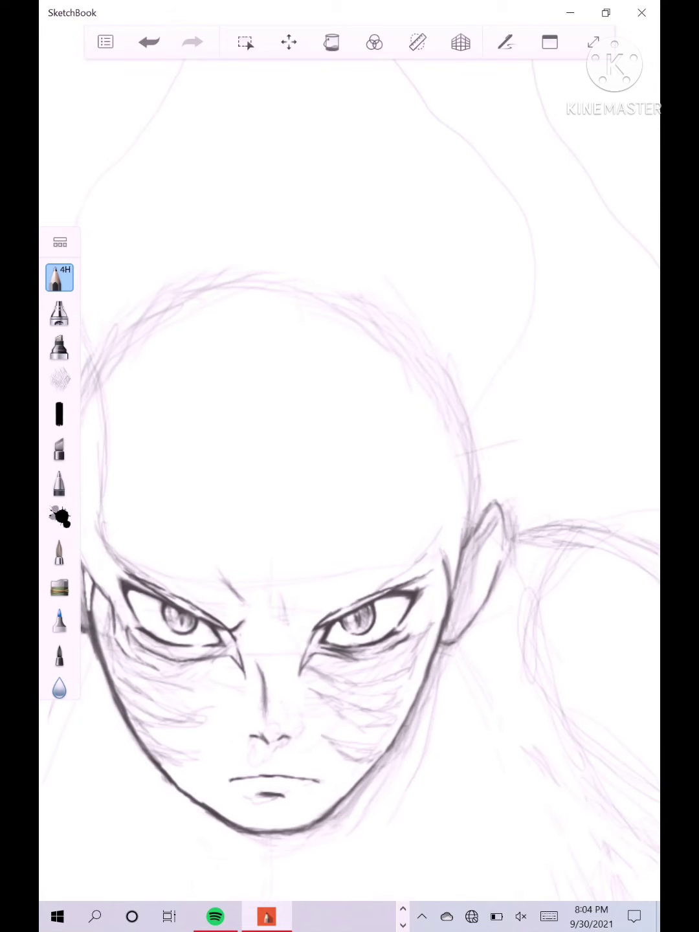
{"action": "scroll", "coordinate": [290, 639], "scroll_direction": "down", "scroll_amount": 5}
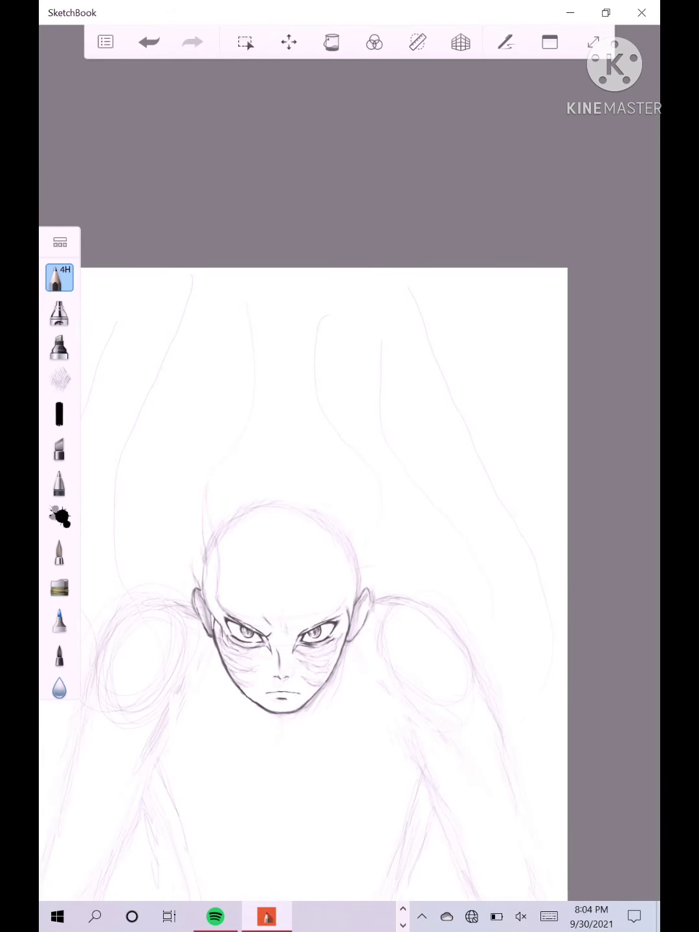
{"action": "scroll", "coordinate": [284, 631], "scroll_direction": "up", "scroll_amount": 10}
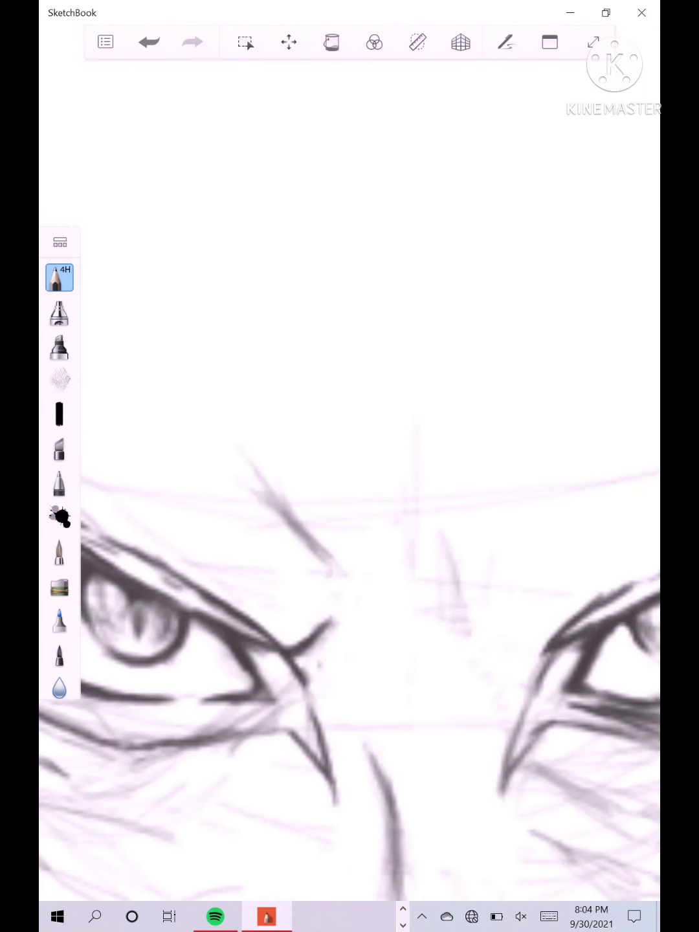
{"action": "left_click_drag", "start_coordinate": [336, 618], "coordinate": [323, 634]}
{"action": "scroll", "coordinate": [354, 622], "scroll_direction": "down", "scroll_amount": 5}
{"action": "scroll", "coordinate": [282, 650], "scroll_direction": "down", "scroll_amount": 3}
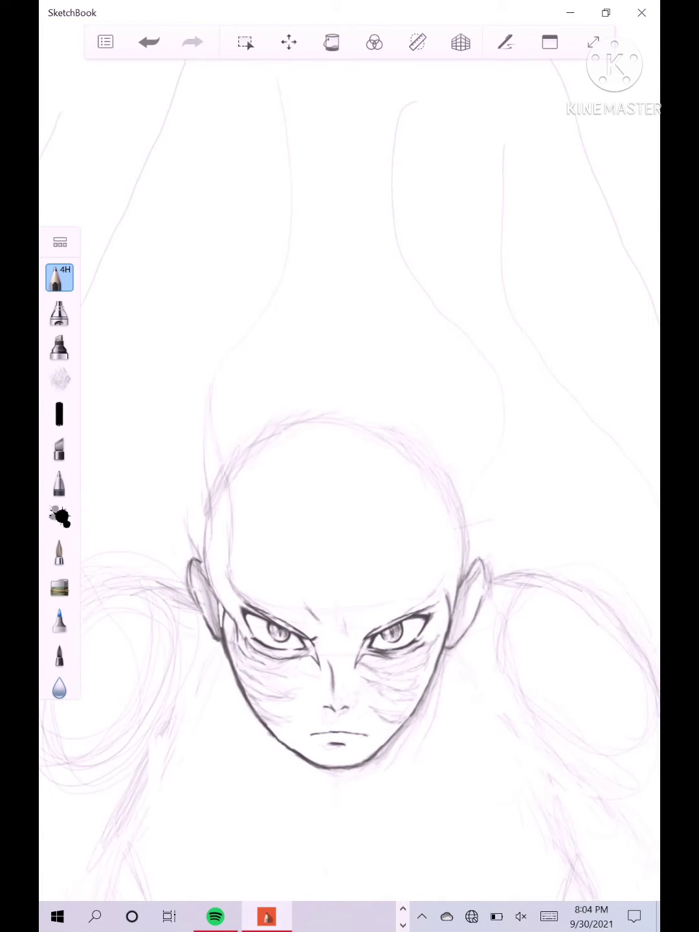
{"action": "scroll", "coordinate": [354, 626], "scroll_direction": "up", "scroll_amount": 5}
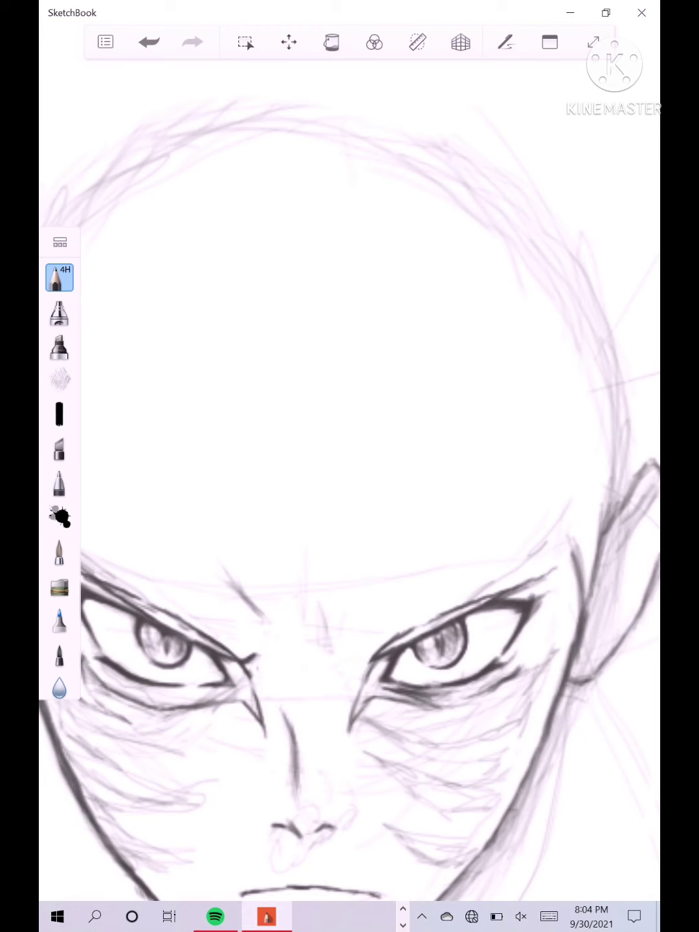
{"action": "scroll", "coordinate": [258, 622], "scroll_direction": "up", "scroll_amount": 5}
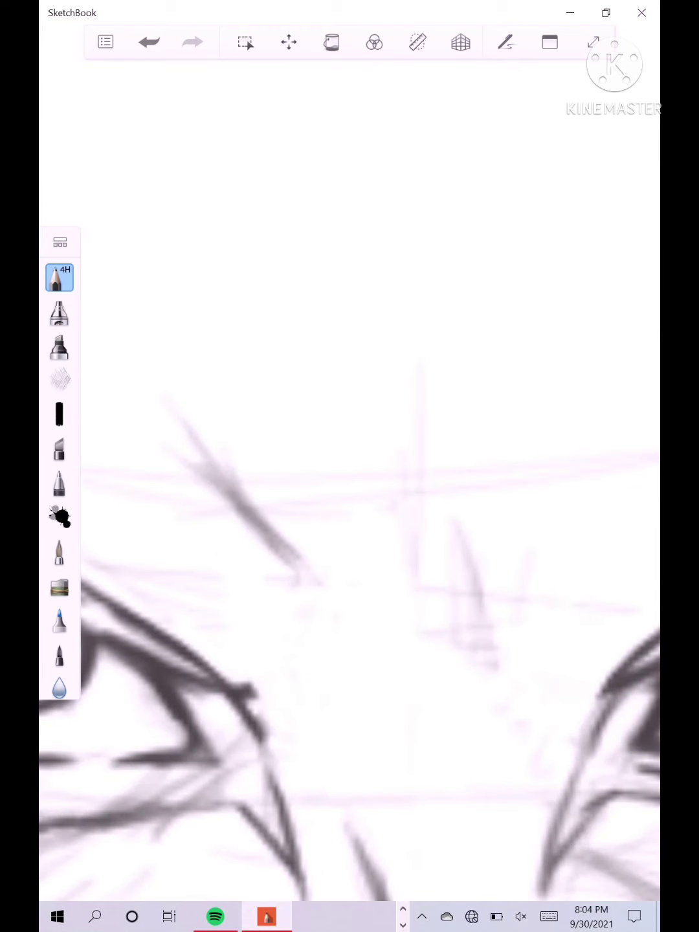
{"action": "scroll", "coordinate": [259, 621], "scroll_direction": "down", "scroll_amount": 6}
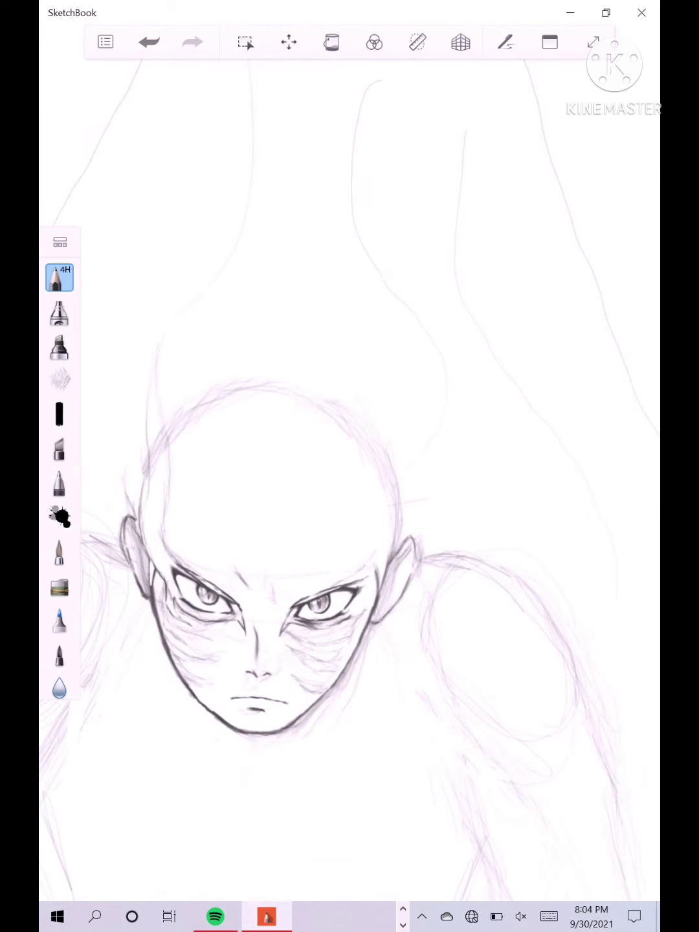
{"action": "scroll", "coordinate": [259, 596], "scroll_direction": "up", "scroll_amount": 4}
{"action": "scroll", "coordinate": [259, 595], "scroll_direction": "down", "scroll_amount": 5}
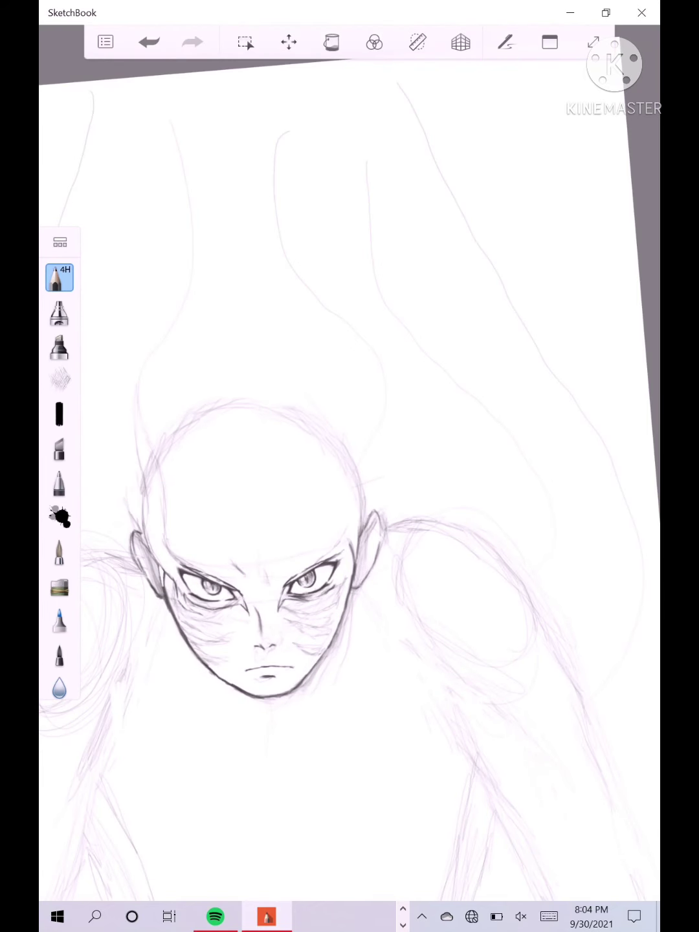
{"action": "scroll", "coordinate": [312, 582], "scroll_direction": "up", "scroll_amount": 6}
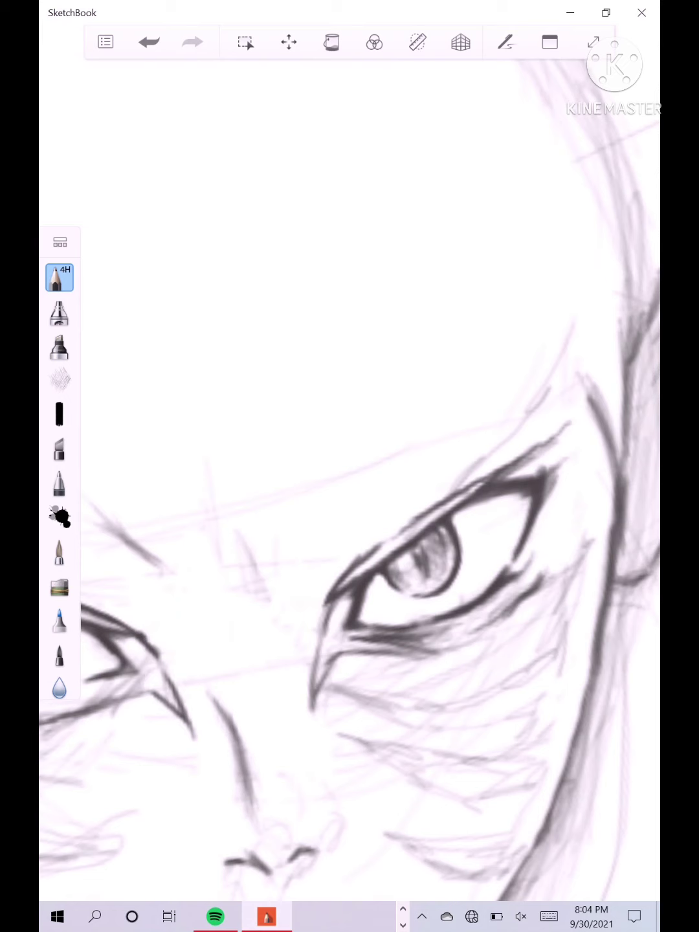
Draw a short frown mark above the inner corner of the right-hand eye and touch up the nose bridge line.
{"action": "mouse_move", "coordinate": [304, 589]}
{"action": "left_mouse_down"}
{"action": "mouse_move", "coordinate": [314, 546]}
{"action": "mouse_move", "coordinate": [306, 544]}
{"action": "mouse_move", "coordinate": [317, 524]}
{"action": "left_mouse_up"}
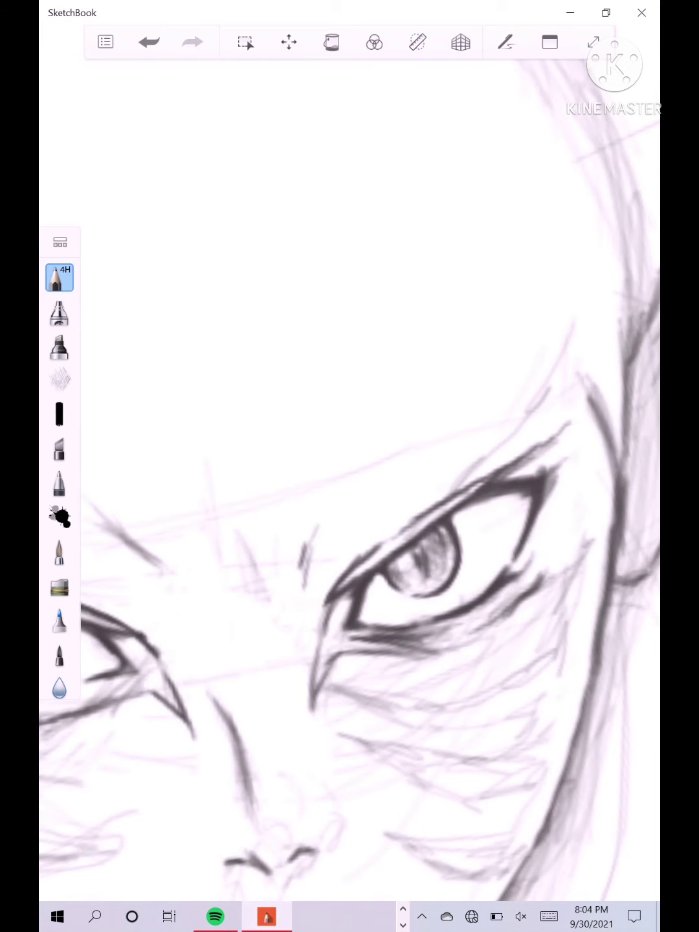
{"action": "scroll", "coordinate": [257, 533], "scroll_direction": "down", "scroll_amount": 7}
{"action": "scroll", "coordinate": [272, 570], "scroll_direction": "up", "scroll_amount": 8}
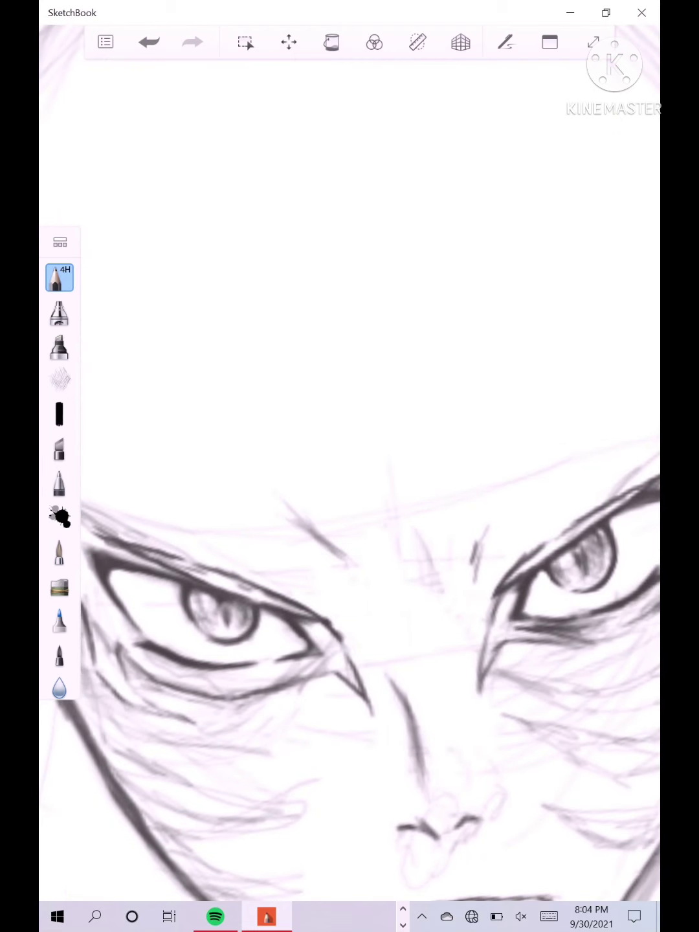
{"action": "left_click_drag", "start_coordinate": [392, 660], "coordinate": [394, 693]}
{"action": "scroll", "coordinate": [362, 620], "scroll_direction": "down", "scroll_amount": 8}
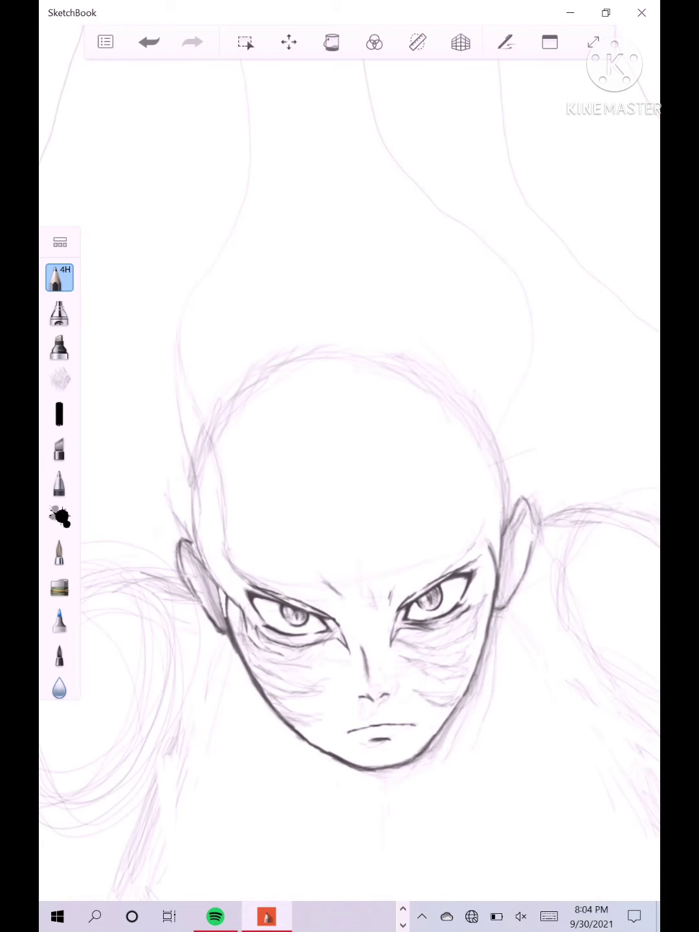
Extend the outer end of the right-hand eye's upper lid line into a curved stroke rising towards the temple.
{"action": "scroll", "coordinate": [311, 587], "scroll_direction": "up", "scroll_amount": 8}
{"action": "scroll", "coordinate": [389, 679], "scroll_direction": "up", "scroll_amount": 5}
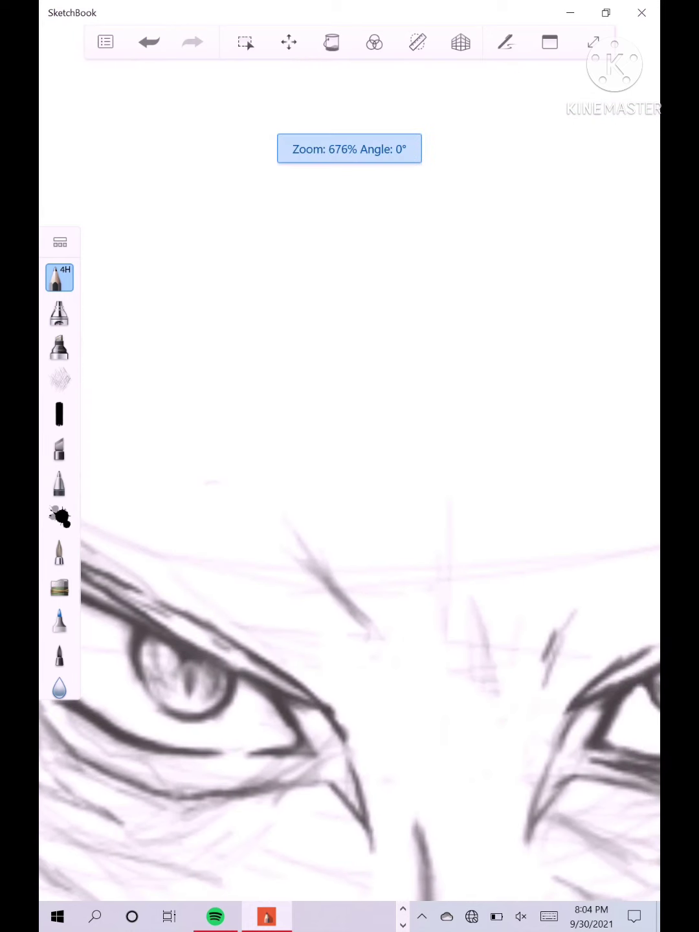
{"action": "scroll", "coordinate": [376, 673], "scroll_direction": "down", "scroll_amount": 3}
{"action": "scroll", "coordinate": [492, 654], "scroll_direction": "up", "scroll_amount": 3}
{"action": "scroll", "coordinate": [406, 633], "scroll_direction": "right", "scroll_amount": 1}
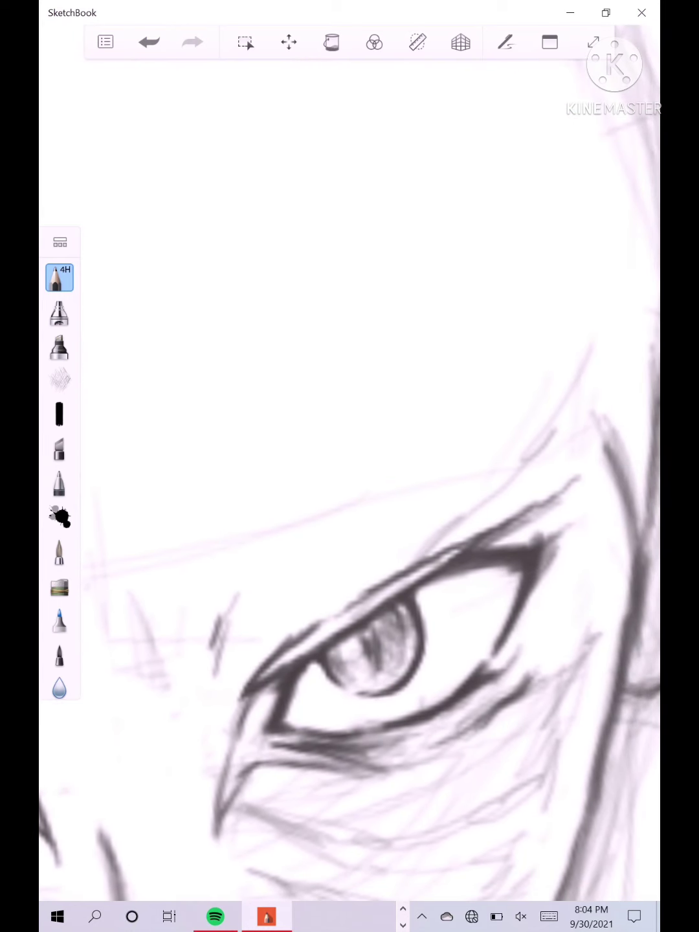
{"action": "scroll", "coordinate": [363, 492], "scroll_direction": "up", "scroll_amount": 2}
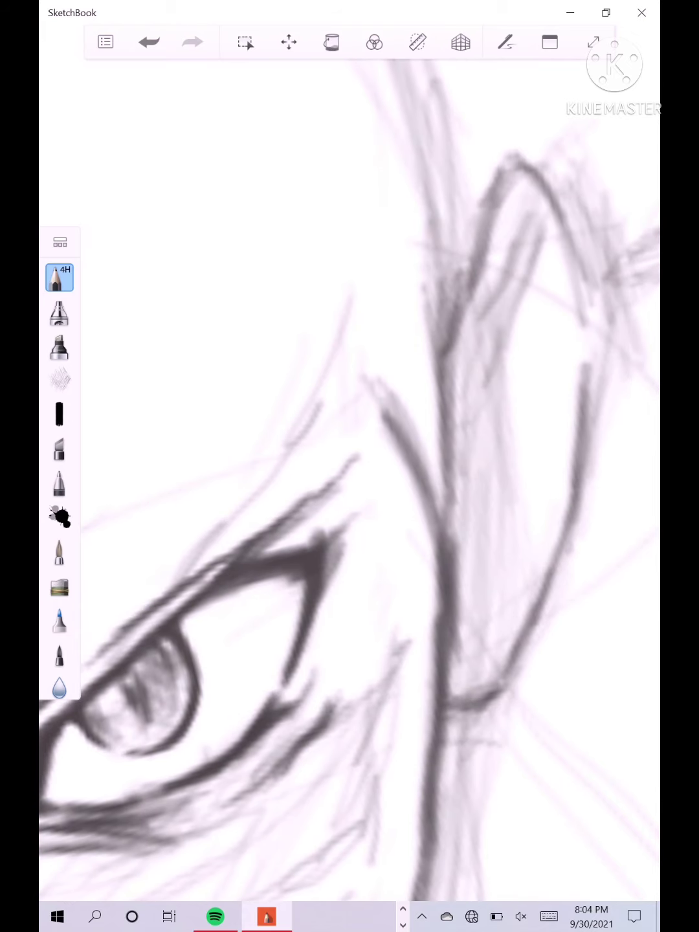
{"action": "left_click_drag", "start_coordinate": [356, 421], "coordinate": [335, 475]}
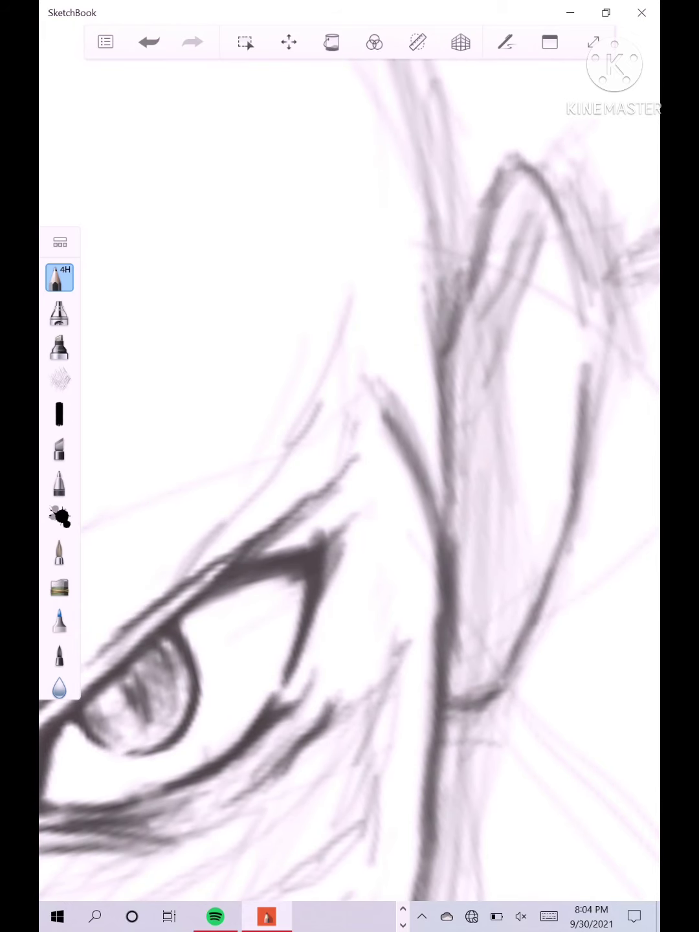
{"action": "left_click_drag", "start_coordinate": [347, 387], "coordinate": [317, 504]}
{"action": "mouse_move", "coordinate": [346, 343]}
{"action": "left_mouse_down"}
{"action": "mouse_move", "coordinate": [319, 497]}
{"action": "mouse_move", "coordinate": [326, 484]}
{"action": "left_mouse_up"}
{"action": "left_click_drag", "start_coordinate": [342, 324], "coordinate": [323, 486]}
{"action": "left_click_drag", "start_coordinate": [346, 400], "coordinate": [304, 511]}
{"action": "left_click_drag", "start_coordinate": [327, 462], "coordinate": [262, 542]}
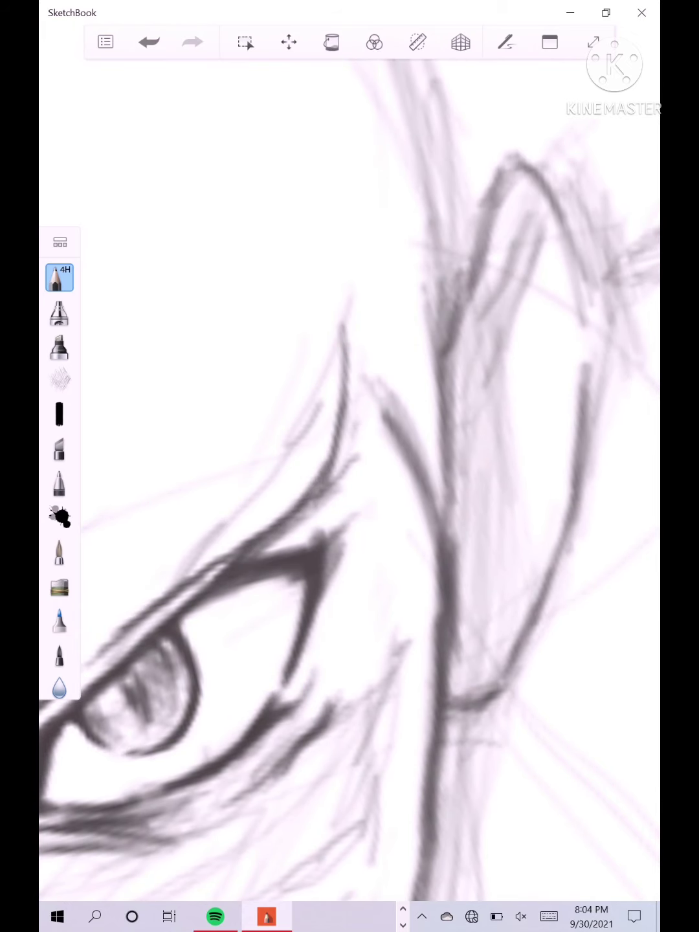
Darken the under-eye line of the right-hand eye from its outer end to the pointed marking at the inner corner.
{"action": "scroll", "coordinate": [349, 479], "scroll_direction": "down", "scroll_amount": 3}
{"action": "scroll", "coordinate": [350, 479], "scroll_direction": "up", "scroll_amount": 3}
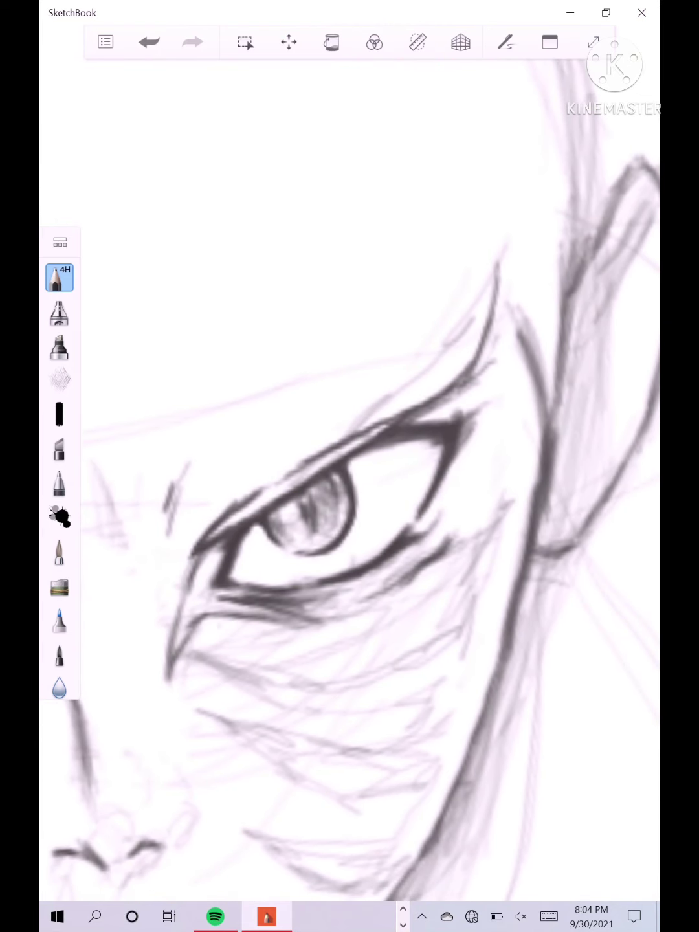
{"action": "left_click_drag", "start_coordinate": [236, 614], "coordinate": [335, 617]}
{"action": "mouse_move", "coordinate": [285, 620]}
{"action": "left_mouse_down"}
{"action": "mouse_move", "coordinate": [350, 612]}
{"action": "mouse_move", "coordinate": [401, 591]}
{"action": "left_mouse_up"}
{"action": "left_click_drag", "start_coordinate": [353, 611], "coordinate": [432, 566]}
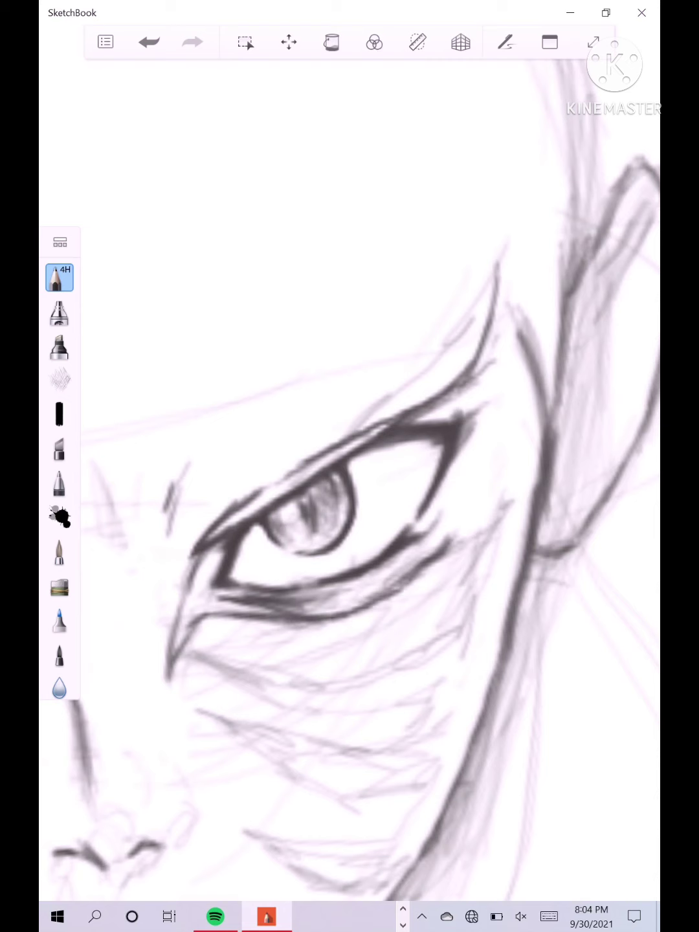
{"action": "left_click_drag", "start_coordinate": [385, 592], "coordinate": [445, 554]}
{"action": "left_click_drag", "start_coordinate": [321, 610], "coordinate": [401, 584]}
{"action": "mouse_move", "coordinate": [220, 609]}
{"action": "left_mouse_down"}
{"action": "mouse_move", "coordinate": [274, 608]}
{"action": "mouse_move", "coordinate": [268, 621]}
{"action": "mouse_move", "coordinate": [248, 616]}
{"action": "mouse_move", "coordinate": [188, 640]}
{"action": "mouse_move", "coordinate": [165, 677]}
{"action": "left_mouse_up"}
{"action": "left_click_drag", "start_coordinate": [196, 556], "coordinate": [164, 676]}
{"action": "scroll", "coordinate": [306, 545], "scroll_direction": "down", "scroll_amount": 5}
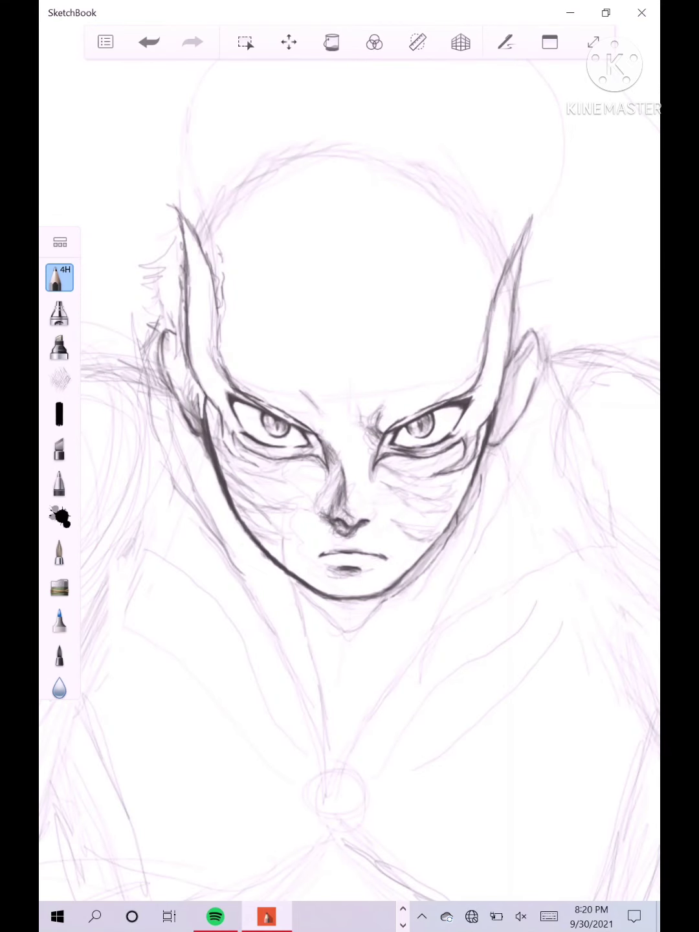
Refine the lower edge of the left-hand ear beside the cheek.
{"action": "scroll", "coordinate": [170, 374], "scroll_direction": "up", "scroll_amount": 3}
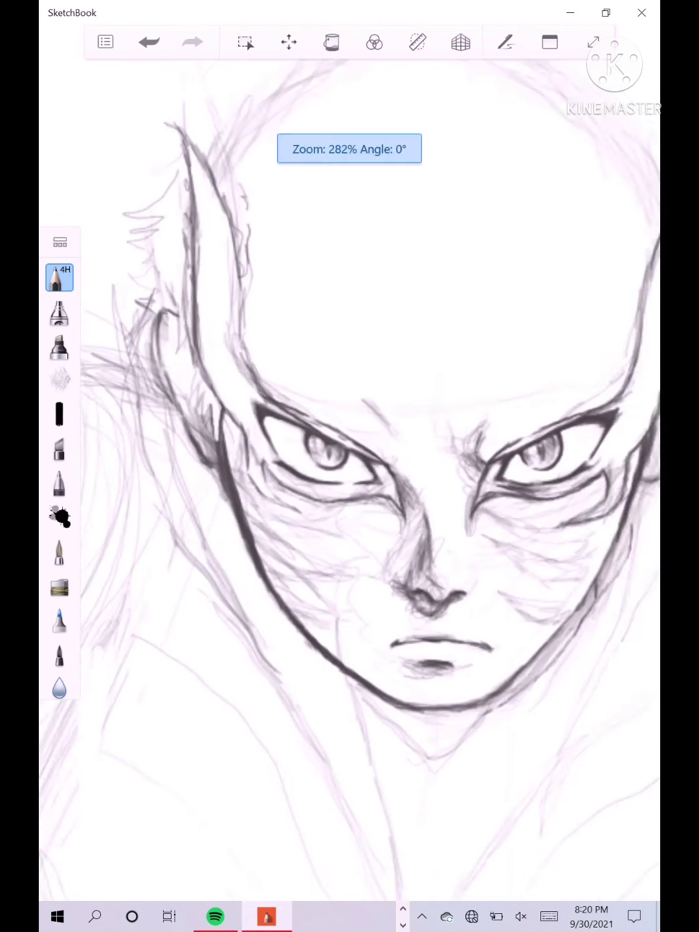
{"action": "scroll", "coordinate": [186, 405], "scroll_direction": "up", "scroll_amount": 3}
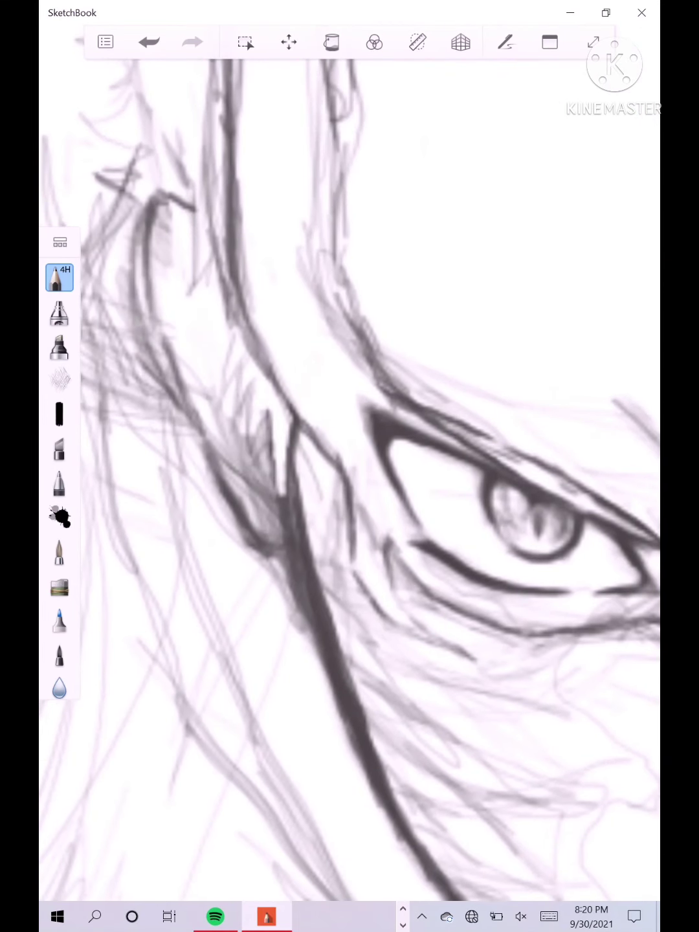
{"action": "mouse_move", "coordinate": [255, 484]}
{"action": "left_mouse_down"}
{"action": "mouse_move", "coordinate": [262, 524]}
{"action": "mouse_move", "coordinate": [262, 452]}
{"action": "mouse_move", "coordinate": [251, 455]}
{"action": "mouse_move", "coordinate": [230, 432]}
{"action": "mouse_move", "coordinate": [210, 428]}
{"action": "mouse_move", "coordinate": [234, 428]}
{"action": "mouse_move", "coordinate": [198, 387]}
{"action": "mouse_move", "coordinate": [191, 406]}
{"action": "left_mouse_up"}
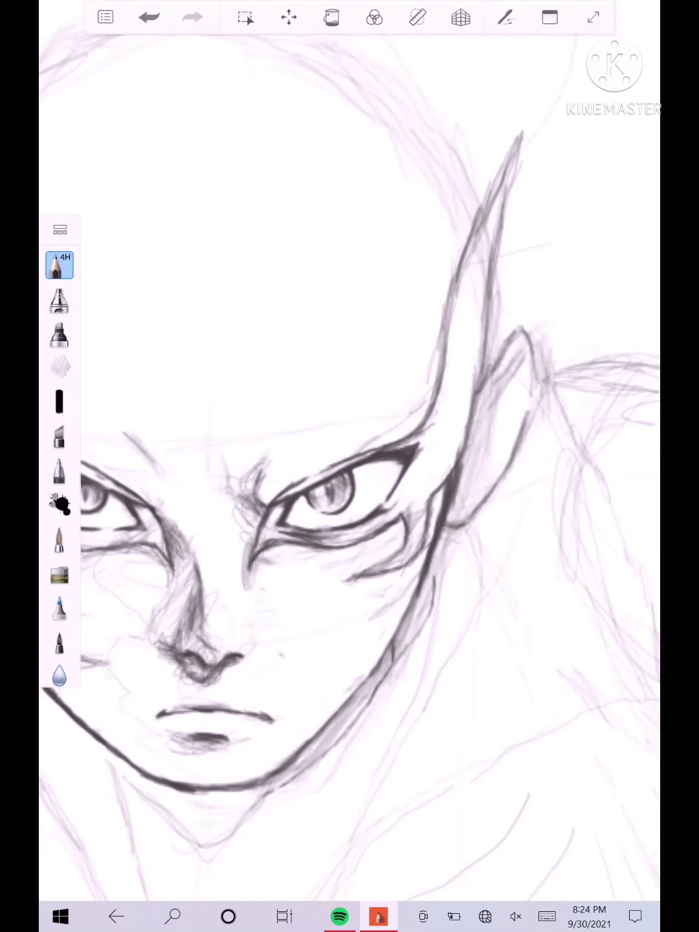
Draw pointed whisker-like markings across the right-hand cheek, running inward from the jawline below the eye.
{"action": "mouse_move", "coordinate": [421, 570]}
{"action": "left_mouse_down"}
{"action": "mouse_move", "coordinate": [334, 633]}
{"action": "mouse_move", "coordinate": [388, 621]}
{"action": "mouse_move", "coordinate": [428, 556]}
{"action": "mouse_move", "coordinate": [405, 593]}
{"action": "left_mouse_up"}
{"action": "left_click_drag", "start_coordinate": [381, 612], "coordinate": [334, 641]}
{"action": "scroll", "coordinate": [352, 555], "scroll_direction": "down", "scroll_amount": 3}
{"action": "scroll", "coordinate": [259, 647], "scroll_direction": "up", "scroll_amount": 4}
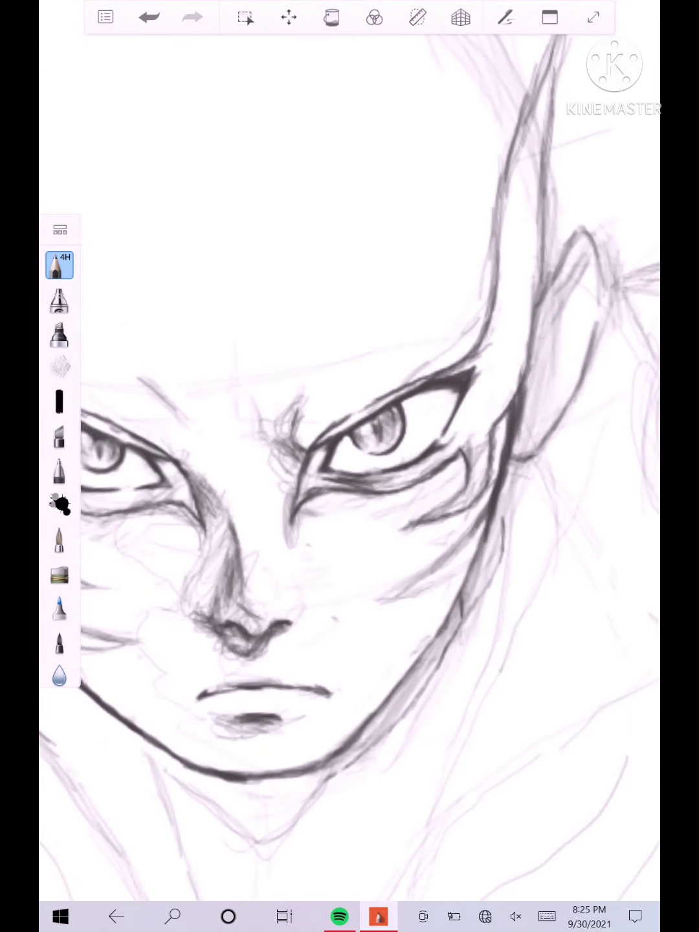
{"action": "mouse_move", "coordinate": [462, 587]}
{"action": "left_mouse_down"}
{"action": "mouse_move", "coordinate": [422, 623]}
{"action": "mouse_move", "coordinate": [376, 644]}
{"action": "left_mouse_up"}
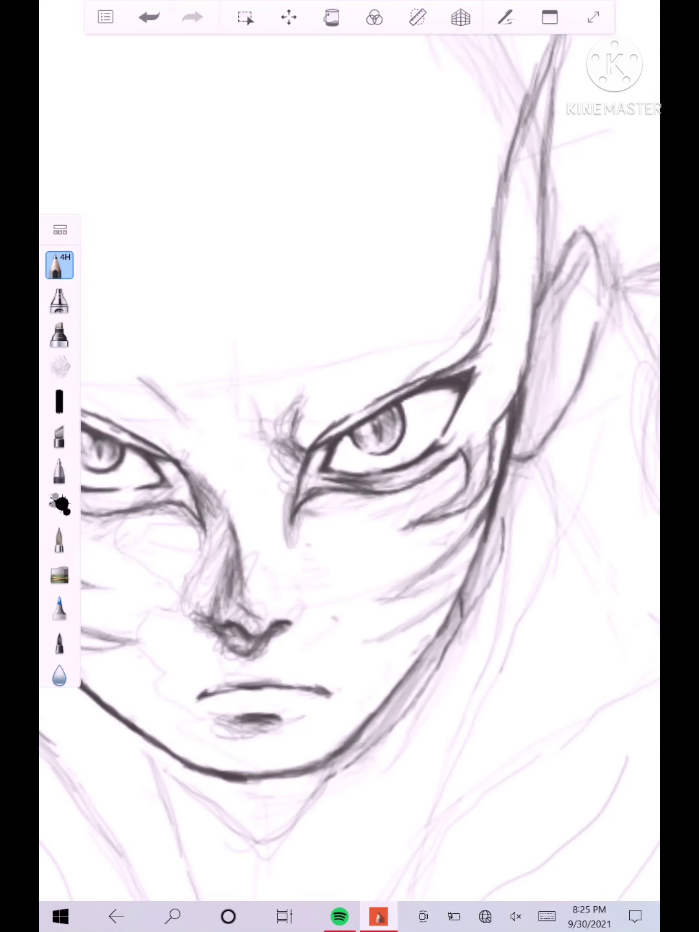
{"action": "left_click_drag", "start_coordinate": [445, 620], "coordinate": [361, 648]}
{"action": "left_click_drag", "start_coordinate": [480, 546], "coordinate": [383, 640]}
{"action": "left_click_drag", "start_coordinate": [485, 498], "coordinate": [442, 557]}
Clean up the left-hand jawline towards the chin and remove the stray sketch lines just beneath it.
{"action": "scroll", "coordinate": [321, 508], "scroll_direction": "down", "scroll_amount": 5}
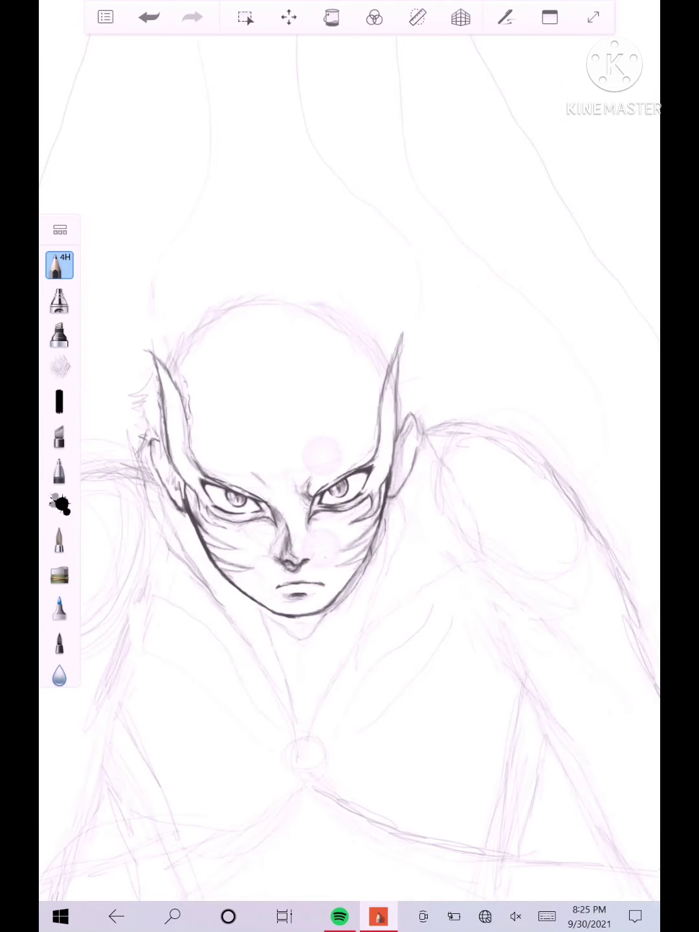
{"action": "scroll", "coordinate": [284, 511], "scroll_direction": "down", "scroll_amount": 5}
{"action": "scroll", "coordinate": [292, 511], "scroll_direction": "up", "scroll_amount": 5}
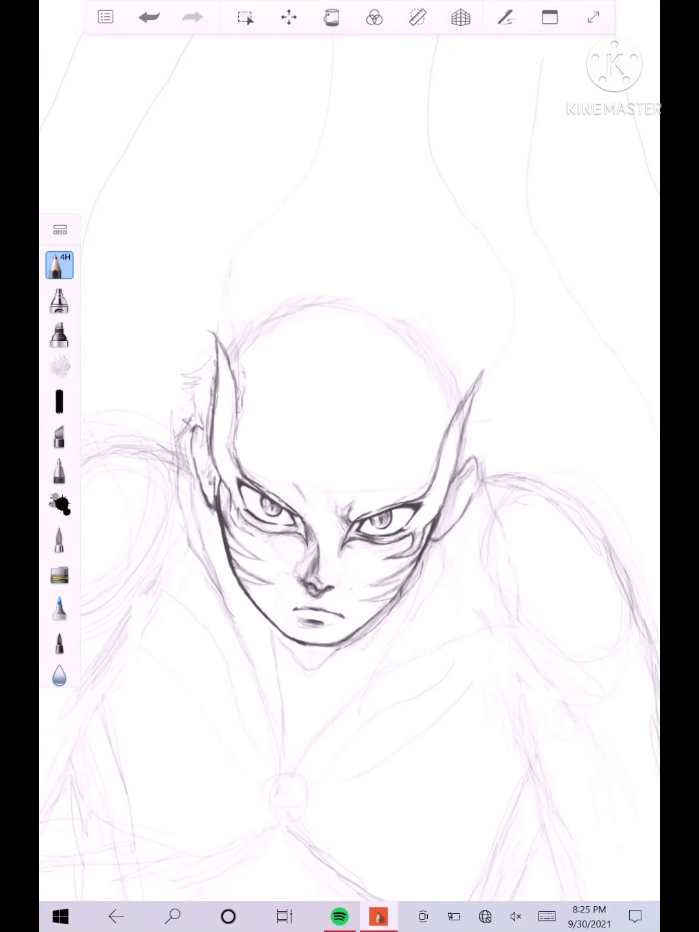
{"action": "scroll", "coordinate": [311, 518], "scroll_direction": "up", "scroll_amount": 3}
{"action": "scroll", "coordinate": [349, 453], "scroll_direction": "up", "scroll_amount": 3}
{"action": "scroll", "coordinate": [350, 452], "scroll_direction": "up", "scroll_amount": 2}
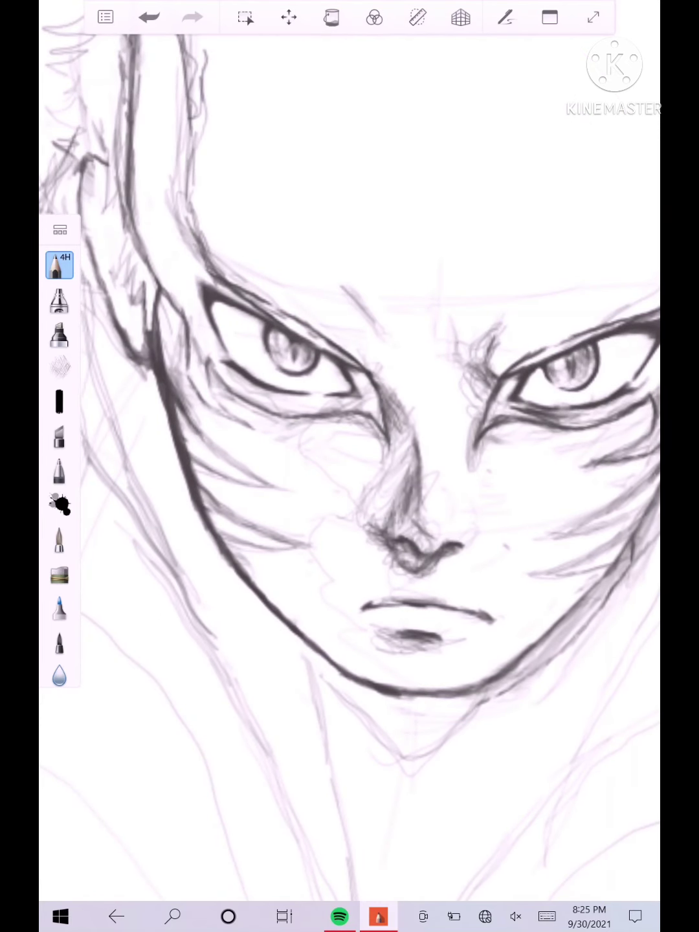
{"action": "scroll", "coordinate": [349, 453], "scroll_direction": "up", "scroll_amount": 2}
{"action": "scroll", "coordinate": [349, 452], "scroll_direction": "down", "scroll_amount": 2}
{"action": "scroll", "coordinate": [350, 452], "scroll_direction": "up", "scroll_amount": 4}
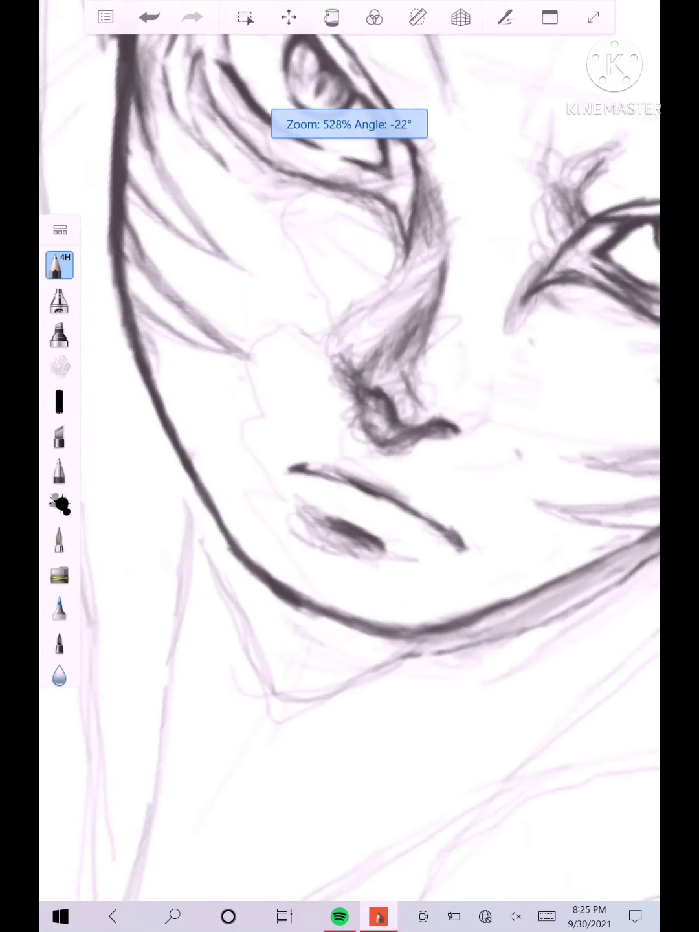
{"action": "mouse_move", "coordinate": [272, 597]}
{"action": "left_mouse_down"}
{"action": "mouse_move", "coordinate": [364, 647]}
{"action": "mouse_move", "coordinate": [399, 659]}
{"action": "mouse_move", "coordinate": [411, 651]}
{"action": "left_mouse_up"}
{"action": "left_click_drag", "start_coordinate": [212, 568], "coordinate": [242, 613]}
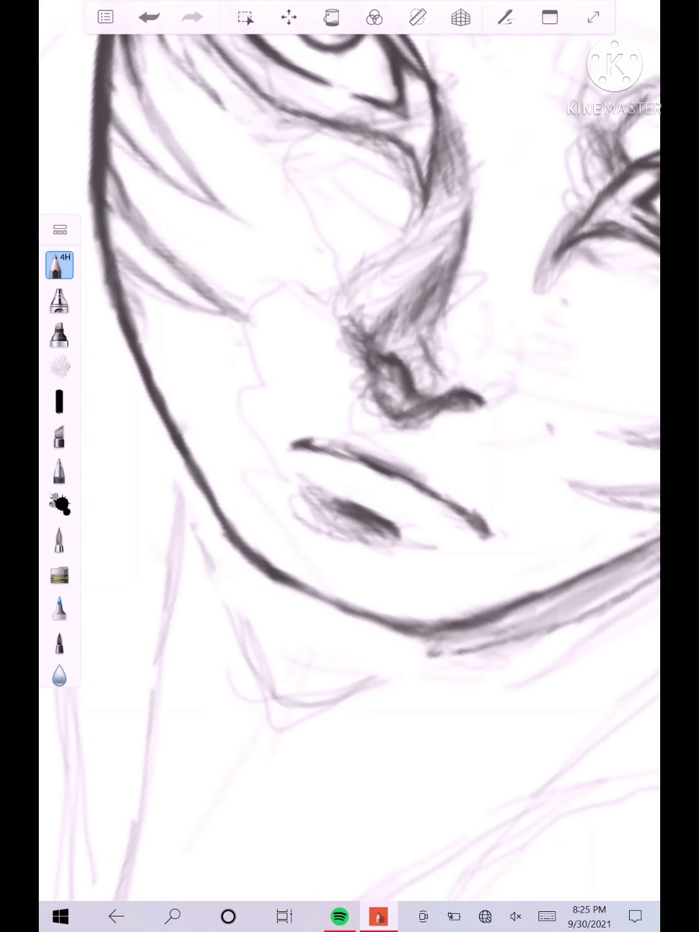
{"action": "left_click_drag", "start_coordinate": [284, 586], "coordinate": [234, 549]}
Rework the lines along the lower left-hand jaw and under the chin where the neck begins.
{"action": "scroll", "coordinate": [349, 465], "scroll_direction": "down", "scroll_amount": 3}
{"action": "scroll", "coordinate": [349, 466], "scroll_direction": "down", "scroll_amount": 5}
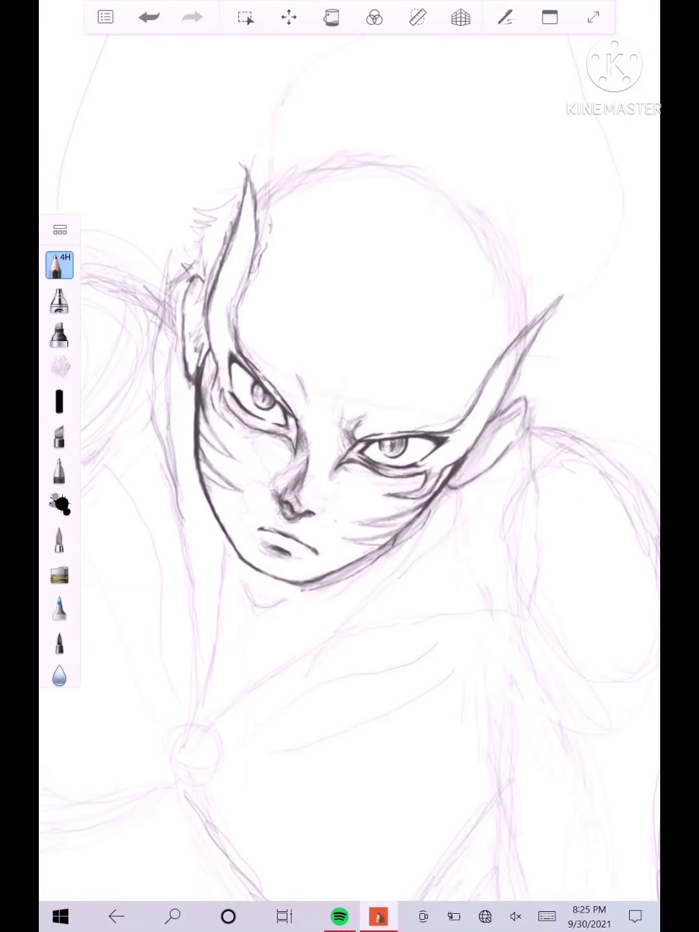
{"action": "scroll", "coordinate": [291, 485], "scroll_direction": "up", "scroll_amount": 5}
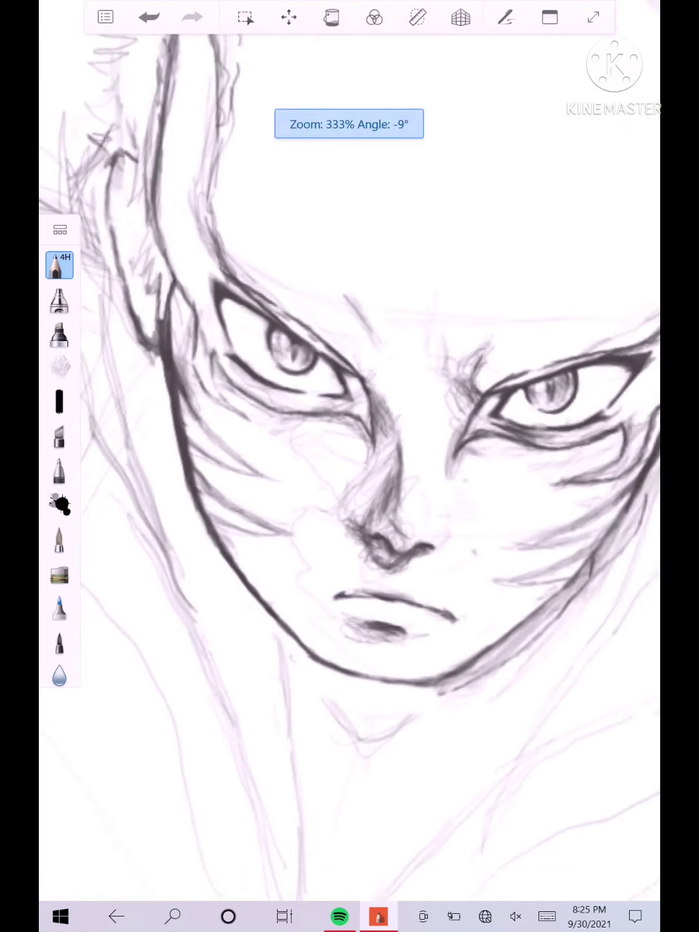
{"action": "mouse_move", "coordinate": [327, 669]}
{"action": "left_mouse_down"}
{"action": "mouse_move", "coordinate": [265, 602]}
{"action": "mouse_move", "coordinate": [347, 699]}
{"action": "mouse_move", "coordinate": [253, 604]}
{"action": "mouse_move", "coordinate": [323, 685]}
{"action": "mouse_move", "coordinate": [382, 717]}
{"action": "left_mouse_up"}
{"action": "scroll", "coordinate": [229, 549], "scroll_direction": "up", "scroll_amount": 2}
{"action": "left_click_drag", "start_coordinate": [307, 672], "coordinate": [350, 699]}
{"action": "left_click_drag", "start_coordinate": [258, 614], "coordinate": [297, 656]}
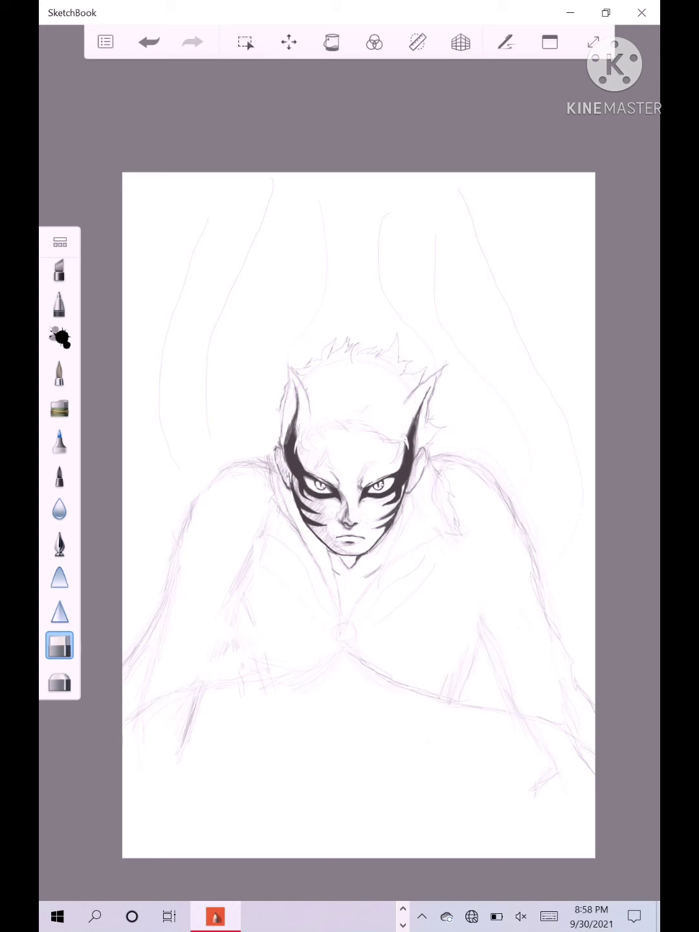
Erase the rough inner arm lines inside the body outline.
{"action": "left_click_drag", "start_coordinate": [249, 614], "coordinate": [248, 553]}
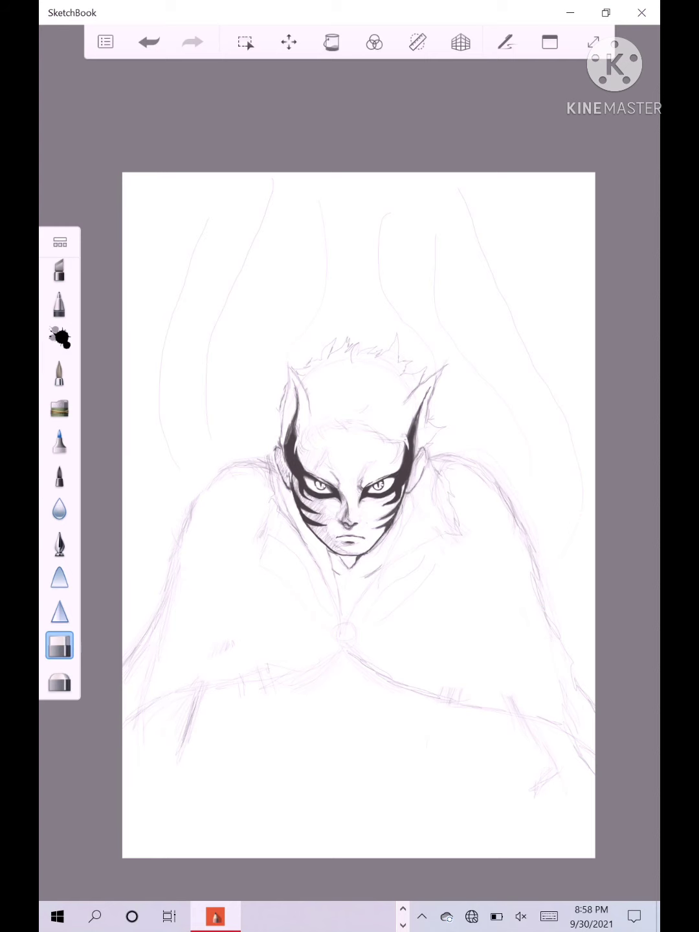
Draw the V-shaped neckline below the chin, with the neck line and both inner collar edges meeting at the centre.
{"action": "scroll", "coordinate": [60, 466], "scroll_direction": "up", "scroll_amount": 5}
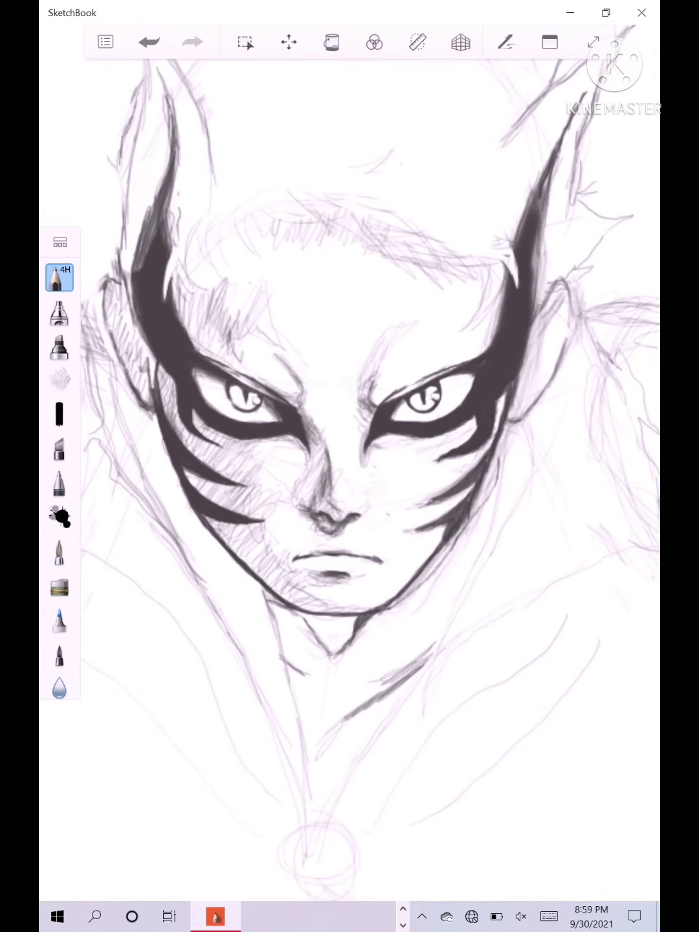
{"action": "left_click_drag", "start_coordinate": [445, 638], "coordinate": [309, 766]}
{"action": "left_click_drag", "start_coordinate": [466, 586], "coordinate": [320, 759]}
{"action": "scroll", "coordinate": [349, 466], "scroll_direction": "up", "scroll_amount": 2}
{"action": "mouse_move", "coordinate": [297, 548]}
{"action": "left_mouse_down"}
{"action": "mouse_move", "coordinate": [330, 679]}
{"action": "mouse_move", "coordinate": [371, 737]}
{"action": "mouse_move", "coordinate": [411, 647]}
{"action": "left_mouse_up"}
{"action": "left_click_drag", "start_coordinate": [256, 601], "coordinate": [340, 698]}
{"action": "left_click_drag", "start_coordinate": [292, 545], "coordinate": [341, 717]}
{"action": "left_click_drag", "start_coordinate": [293, 545], "coordinate": [332, 680]}
{"action": "left_click_drag", "start_coordinate": [228, 568], "coordinate": [292, 637]}
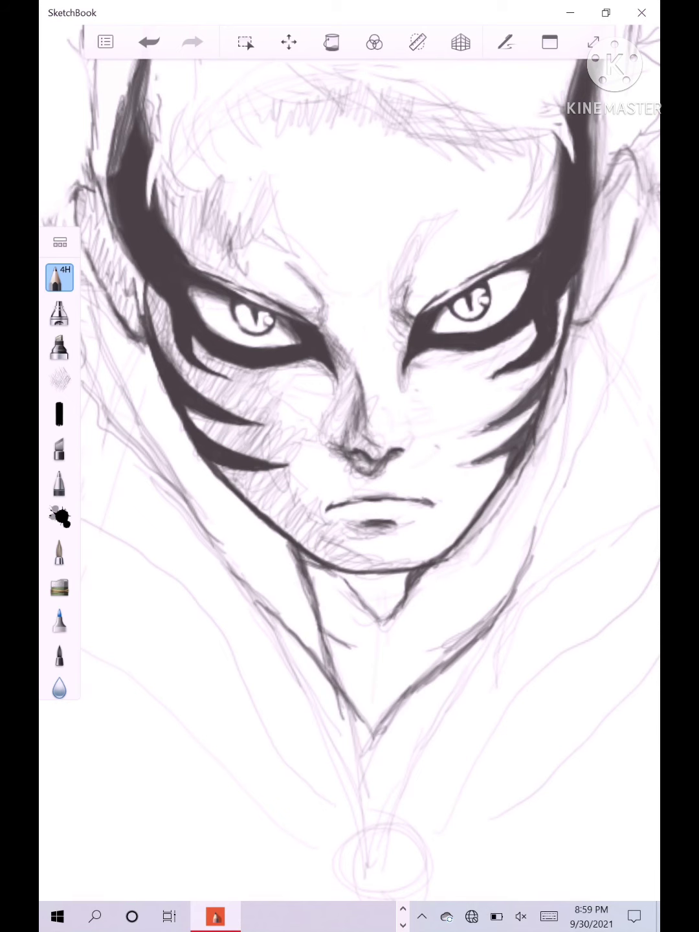
Darken the outer fold of the left-hand collar down towards the centre of the chest.
{"action": "scroll", "coordinate": [350, 466], "scroll_direction": "down", "scroll_amount": 8}
{"action": "scroll", "coordinate": [349, 466], "scroll_direction": "up", "scroll_amount": 5}
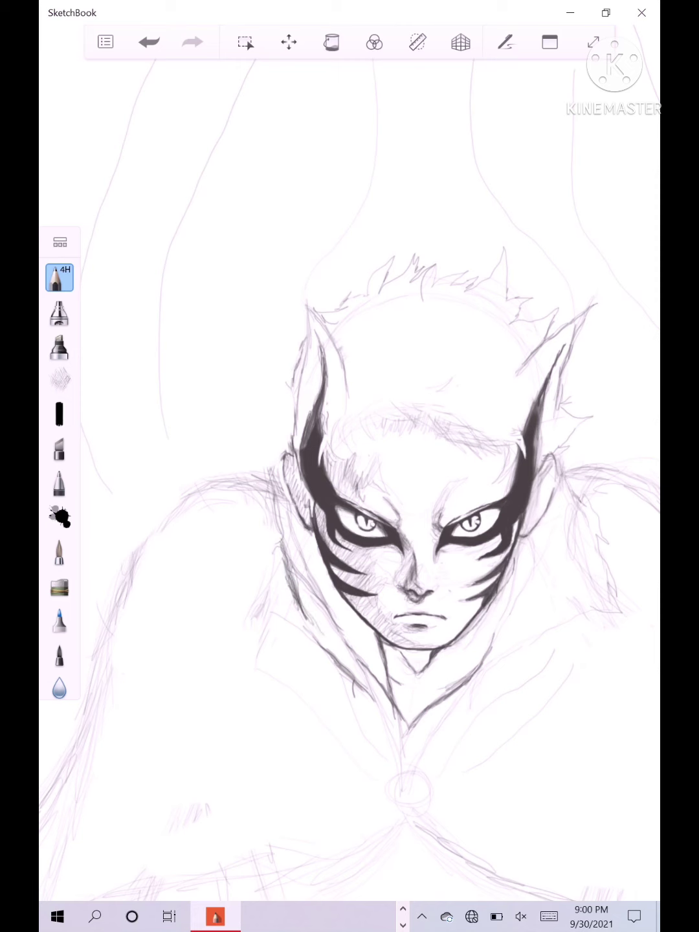
{"action": "left_click_drag", "start_coordinate": [329, 645], "coordinate": [349, 668]}
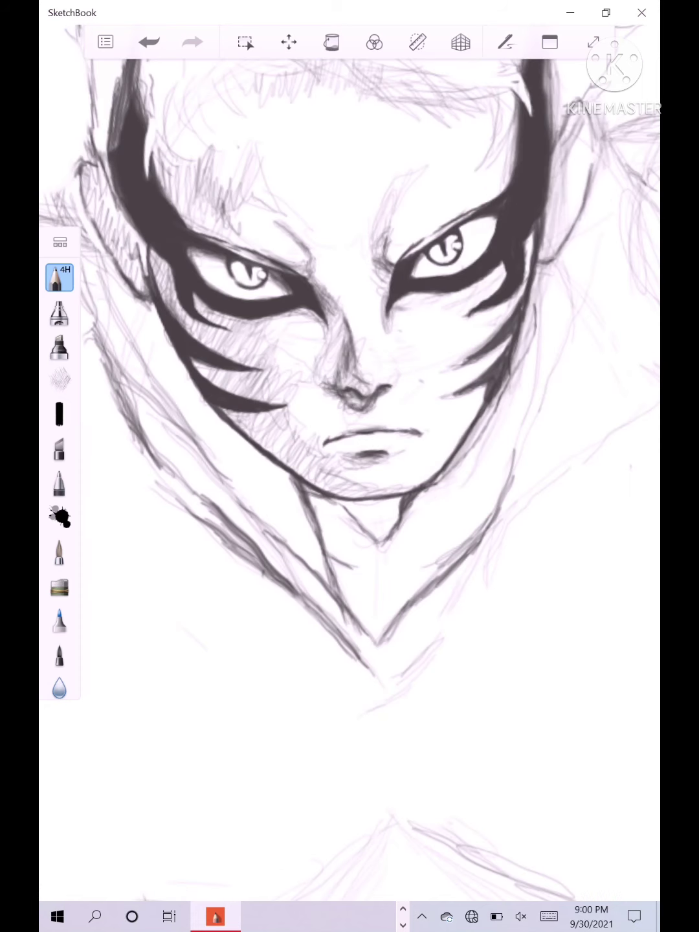
Draw the outer fold of the right-hand collar sweeping down into a spiral clasp at the centre of the chest.
{"action": "mouse_move", "coordinate": [406, 684]}
{"action": "left_mouse_down"}
{"action": "mouse_move", "coordinate": [383, 727]}
{"action": "mouse_move", "coordinate": [392, 760]}
{"action": "mouse_move", "coordinate": [421, 777]}
{"action": "left_mouse_up"}
{"action": "mouse_move", "coordinate": [412, 667]}
{"action": "left_mouse_down"}
{"action": "mouse_move", "coordinate": [352, 740]}
{"action": "mouse_move", "coordinate": [479, 605]}
{"action": "mouse_move", "coordinate": [534, 508]}
{"action": "left_mouse_up"}
{"action": "left_click_drag", "start_coordinate": [446, 641], "coordinate": [537, 489]}
{"action": "mouse_move", "coordinate": [478, 587]}
{"action": "left_mouse_down"}
{"action": "mouse_move", "coordinate": [338, 745]}
{"action": "mouse_move", "coordinate": [434, 780]}
{"action": "left_mouse_up"}
{"action": "left_click_drag", "start_coordinate": [514, 517], "coordinate": [322, 746]}
{"action": "scroll", "coordinate": [374, 557], "scroll_direction": "down", "scroll_amount": 5}
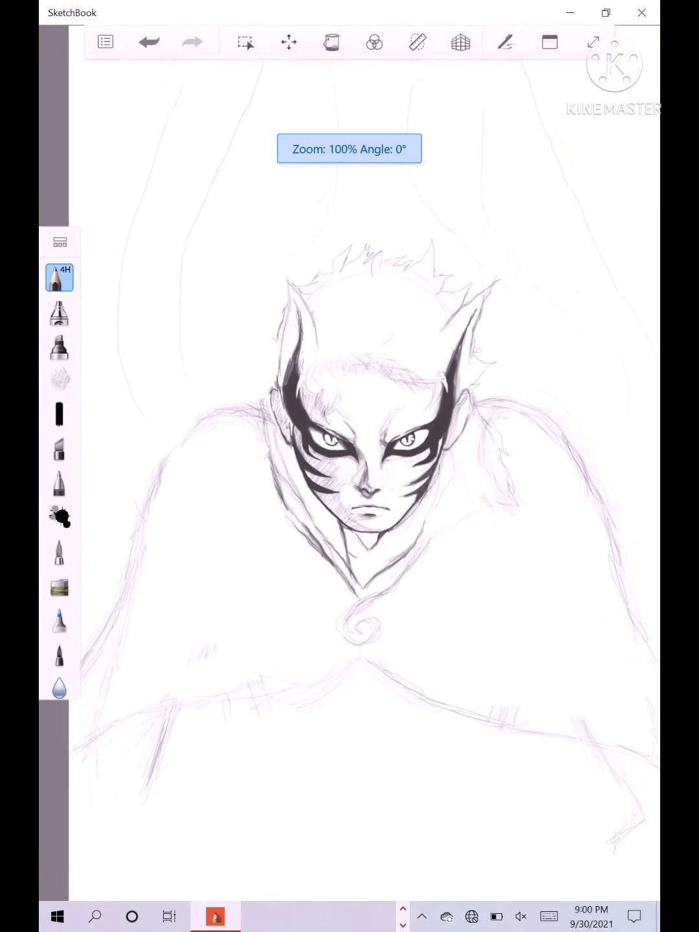
Refine the edges of the dark marking at the outer corner and underside of the right-hand eye.
{"action": "scroll", "coordinate": [406, 440], "scroll_direction": "up", "scroll_amount": 8}
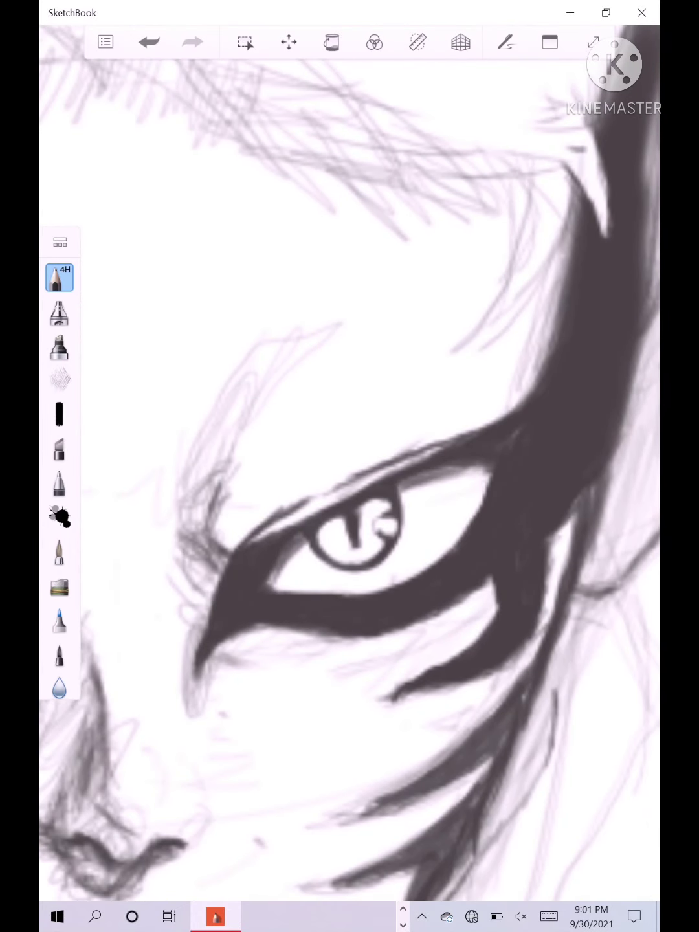
{"action": "left_click_drag", "start_coordinate": [486, 469], "coordinate": [476, 516]}
{"action": "mouse_move", "coordinate": [491, 474]}
{"action": "left_mouse_down"}
{"action": "mouse_move", "coordinate": [471, 518]}
{"action": "mouse_move", "coordinate": [373, 647]}
{"action": "left_mouse_up"}
{"action": "scroll", "coordinate": [323, 569], "scroll_direction": "down", "scroll_amount": 10}
{"action": "scroll", "coordinate": [388, 466], "scroll_direction": "up", "scroll_amount": 10}
{"action": "left_click_drag", "start_coordinate": [399, 630], "coordinate": [293, 678]}
Sketch fold lines across the left-hand side of the cloak, radiating from the clasp towards the shoulder and lower edge.
{"action": "scroll", "coordinate": [349, 493], "scroll_direction": "down", "scroll_amount": 10}
{"action": "scroll", "coordinate": [259, 556], "scroll_direction": "up", "scroll_amount": 5}
{"action": "scroll", "coordinate": [349, 467], "scroll_direction": "down", "scroll_amount": 1}
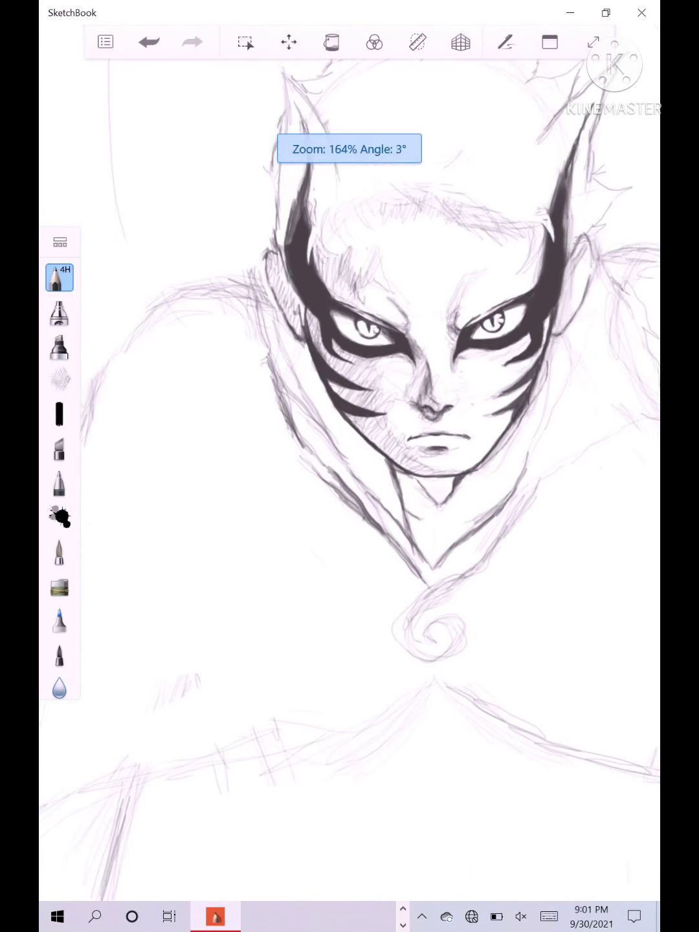
{"action": "mouse_move", "coordinate": [401, 579]}
{"action": "left_mouse_down"}
{"action": "mouse_move", "coordinate": [254, 490]}
{"action": "mouse_move", "coordinate": [215, 431]}
{"action": "left_mouse_up"}
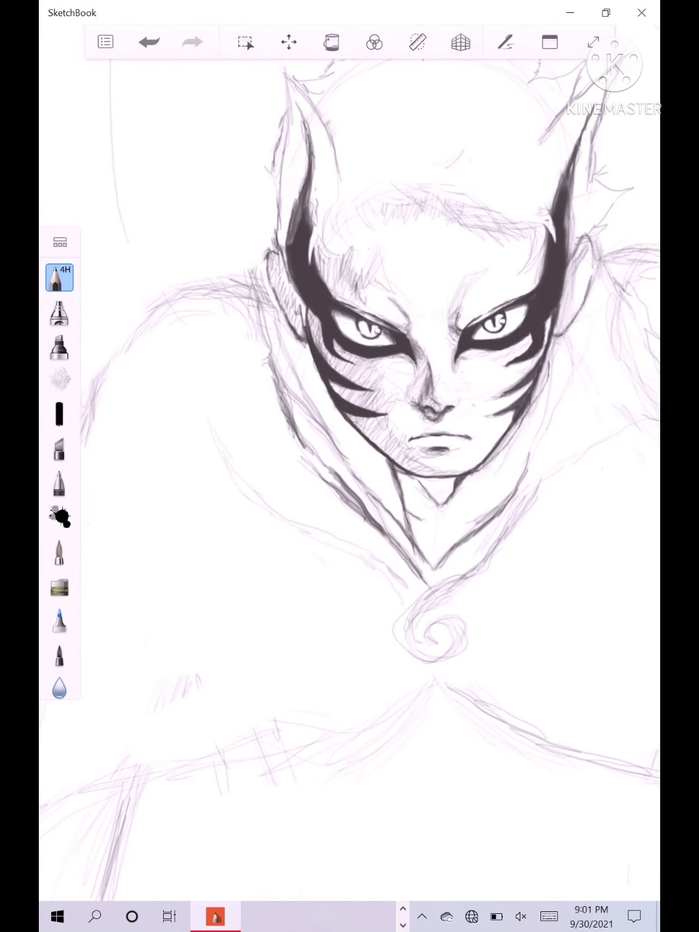
{"action": "mouse_move", "coordinate": [397, 649]}
{"action": "left_mouse_down"}
{"action": "mouse_move", "coordinate": [340, 685]}
{"action": "mouse_move", "coordinate": [88, 749]}
{"action": "left_mouse_up"}
{"action": "left_click_drag", "start_coordinate": [415, 651], "coordinate": [149, 746]}
{"action": "left_click_drag", "start_coordinate": [440, 570], "coordinate": [331, 571]}
Sketch long fold lines across the right-hand side of the cloak, radiating outward from the spiral clasp.
{"action": "left_click_drag", "start_coordinate": [357, 656], "coordinate": [542, 757]}
{"action": "mouse_move", "coordinate": [387, 672]}
{"action": "left_mouse_down"}
{"action": "mouse_move", "coordinate": [487, 737]}
{"action": "mouse_move", "coordinate": [620, 775]}
{"action": "left_mouse_up"}
{"action": "scroll", "coordinate": [349, 479], "scroll_direction": "down", "scroll_amount": 2}
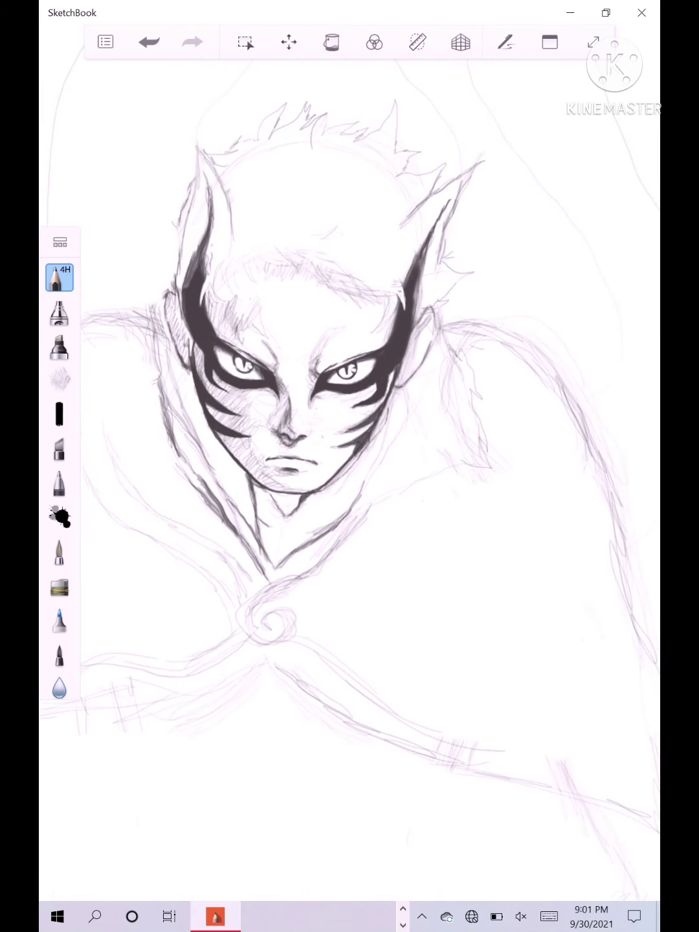
{"action": "left_click_drag", "start_coordinate": [332, 622], "coordinate": [520, 672]}
{"action": "left_click_drag", "start_coordinate": [289, 599], "coordinate": [480, 556]}
{"action": "left_click_drag", "start_coordinate": [391, 592], "coordinate": [490, 544]}
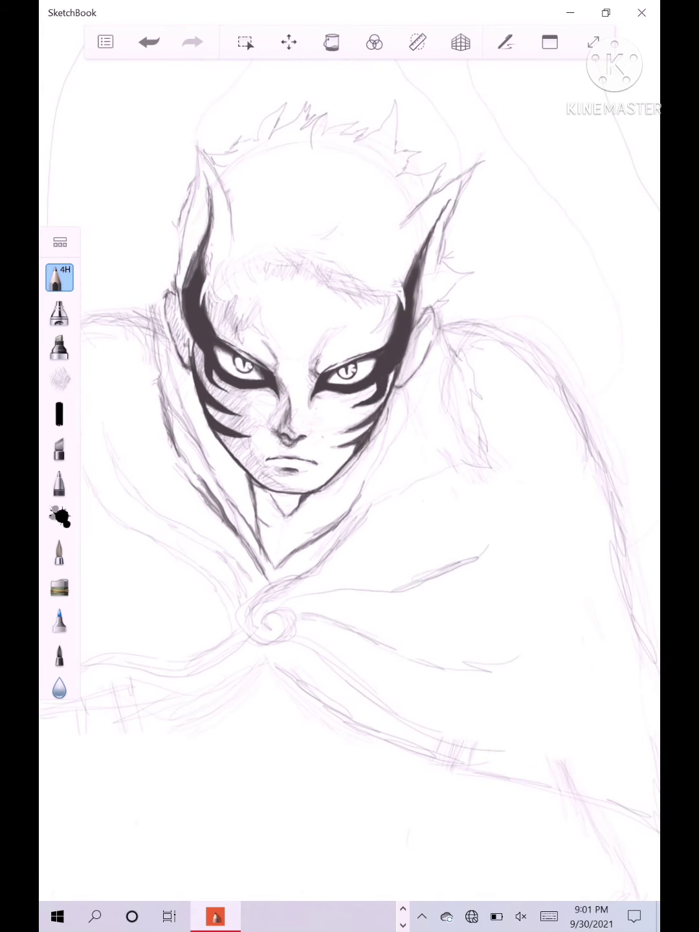
Sketch the left-hand forearm below the cloak with horizontal bands around the wrist.
{"action": "scroll", "coordinate": [350, 479], "scroll_direction": "down", "scroll_amount": 3}
{"action": "scroll", "coordinate": [350, 480], "scroll_direction": "up", "scroll_amount": 3}
{"action": "scroll", "coordinate": [350, 479], "scroll_direction": "down", "scroll_amount": 1}
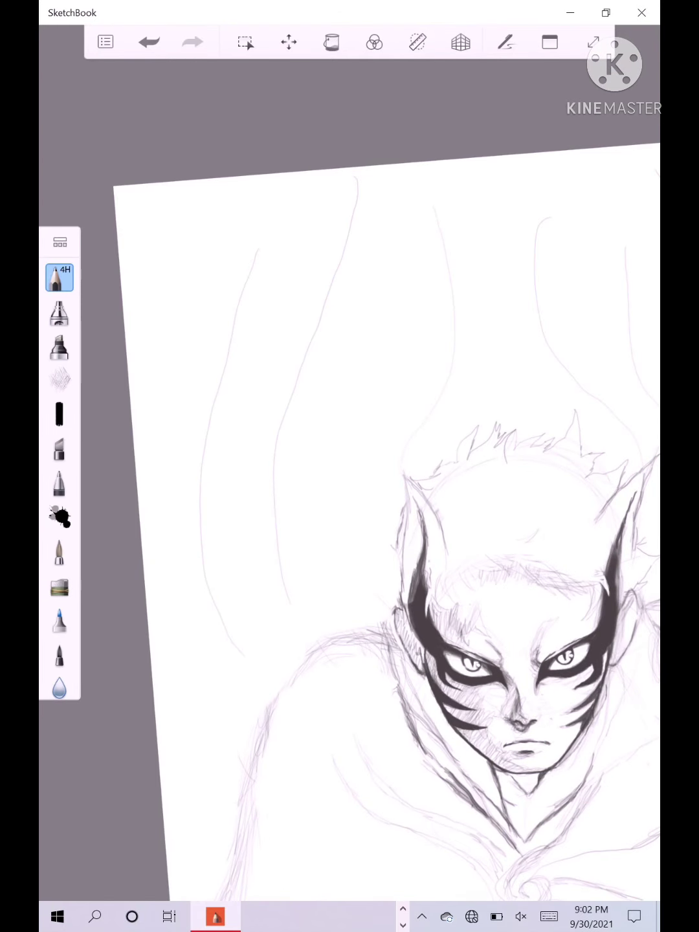
{"action": "scroll", "coordinate": [349, 479], "scroll_direction": "down", "scroll_amount": 2}
{"action": "left_click_drag", "start_coordinate": [194, 742], "coordinate": [251, 735]}
{"action": "left_click_drag", "start_coordinate": [269, 654], "coordinate": [249, 735]}
{"action": "left_click_drag", "start_coordinate": [185, 679], "coordinate": [185, 718]}
{"action": "left_click_drag", "start_coordinate": [182, 693], "coordinate": [251, 677]}
{"action": "left_click_drag", "start_coordinate": [183, 721], "coordinate": [251, 702]}
{"action": "left_click_drag", "start_coordinate": [198, 633], "coordinate": [183, 676]}
Sketch the torso sides and long curved lap folds beneath the cloak, extending them towards the right-hand arm.
{"action": "scroll", "coordinate": [349, 478], "scroll_direction": "down", "scroll_amount": 1}
{"action": "left_click_drag", "start_coordinate": [293, 572], "coordinate": [322, 636]}
{"action": "left_click_drag", "start_coordinate": [243, 699], "coordinate": [308, 648]}
{"action": "left_click_drag", "start_coordinate": [308, 648], "coordinate": [304, 679]}
{"action": "left_click_drag", "start_coordinate": [334, 738], "coordinate": [460, 723]}
{"action": "left_click_drag", "start_coordinate": [260, 695], "coordinate": [571, 661]}
{"action": "left_click_drag", "start_coordinate": [556, 567], "coordinate": [571, 650]}
{"action": "left_click_drag", "start_coordinate": [537, 576], "coordinate": [655, 662]}
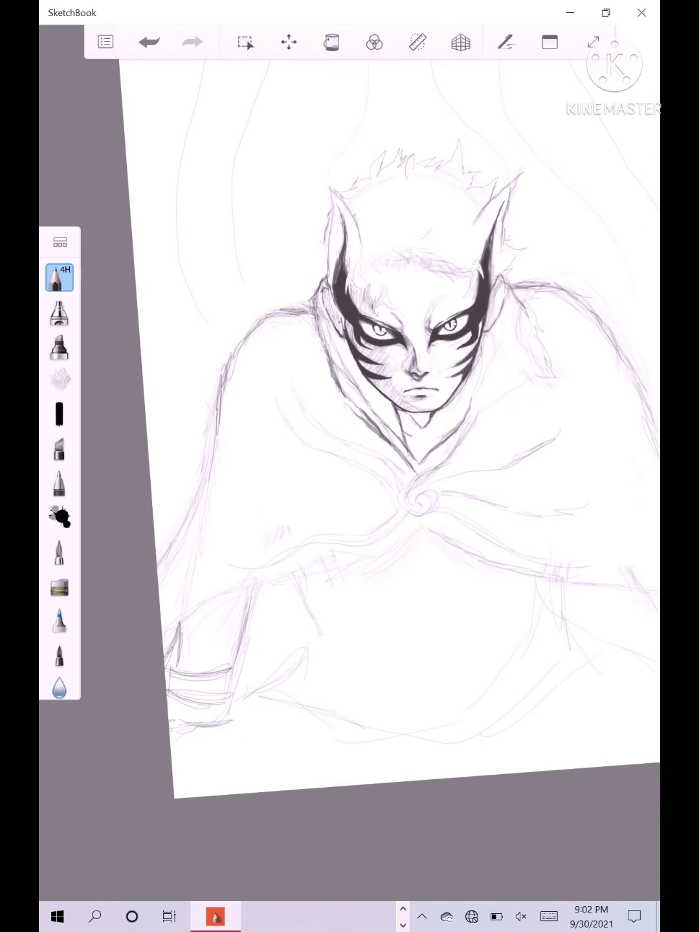
Add strokes to the left-hand wrist, the lower right-hand arm, and the torso side and fold under the cloak.
{"action": "scroll", "coordinate": [388, 479], "scroll_direction": "down", "scroll_amount": 2}
{"action": "mouse_move", "coordinate": [231, 646]}
{"action": "left_mouse_down"}
{"action": "mouse_move", "coordinate": [211, 677]}
{"action": "mouse_move", "coordinate": [168, 702]}
{"action": "left_mouse_up"}
{"action": "left_click_drag", "start_coordinate": [574, 664], "coordinate": [608, 684]}
{"action": "left_click_drag", "start_coordinate": [284, 623], "coordinate": [365, 671]}
{"action": "left_click_drag", "start_coordinate": [272, 570], "coordinate": [283, 621]}
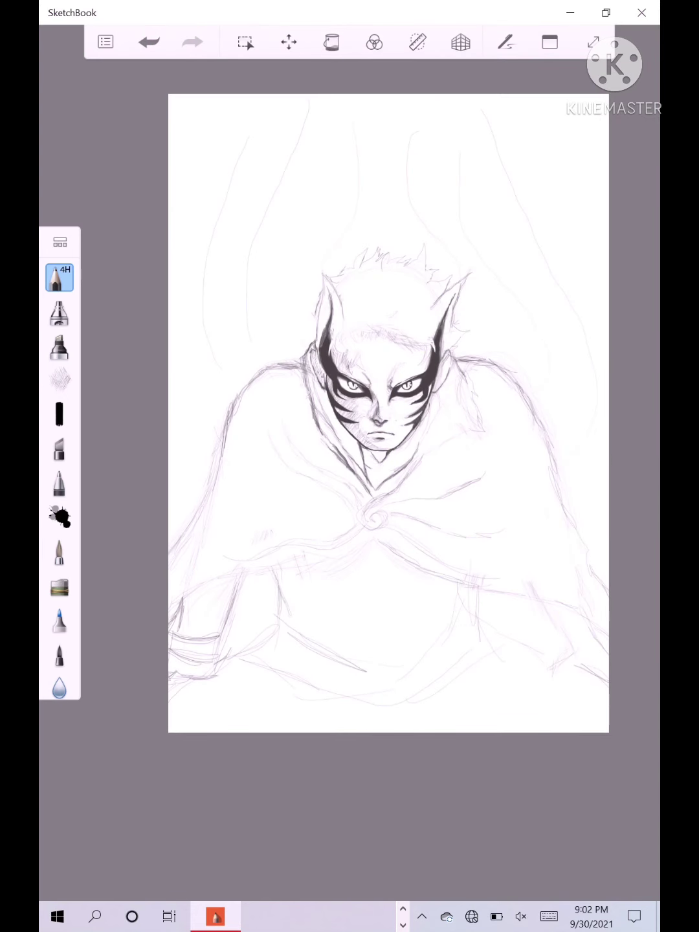
Darken the first letters of the artist's handwritten signature along the right-hand collar edge with heavier pencil strokes.
{"action": "scroll", "coordinate": [389, 479], "scroll_direction": "up", "scroll_amount": 3}
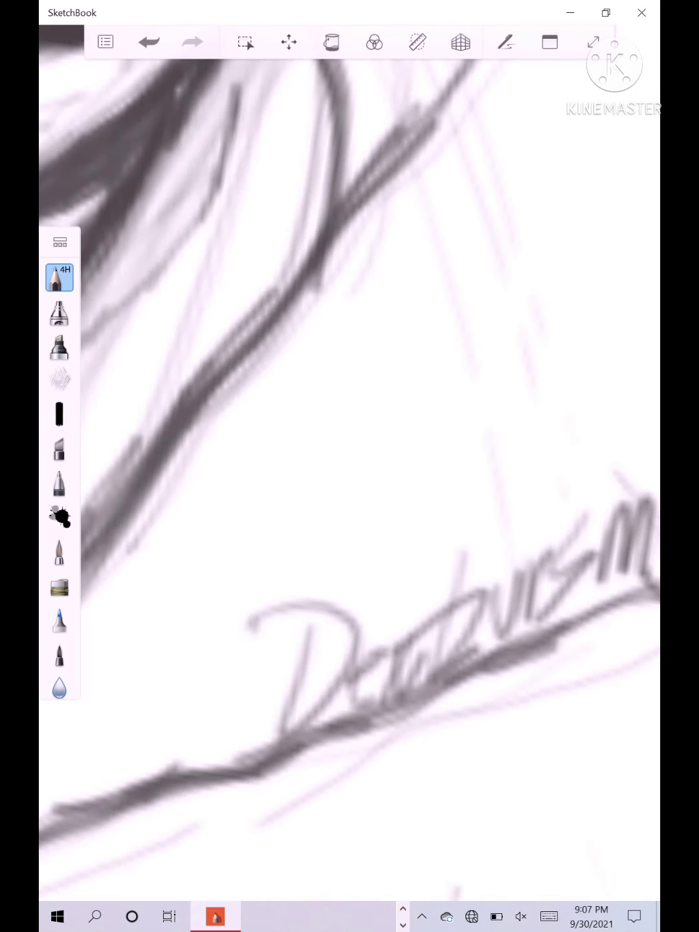
{"action": "mouse_move", "coordinate": [249, 634]}
{"action": "left_mouse_down"}
{"action": "mouse_move", "coordinate": [288, 605]}
{"action": "mouse_move", "coordinate": [252, 621]}
{"action": "mouse_move", "coordinate": [318, 604]}
{"action": "mouse_move", "coordinate": [343, 618]}
{"action": "mouse_move", "coordinate": [352, 644]}
{"action": "mouse_move", "coordinate": [334, 681]}
{"action": "mouse_move", "coordinate": [279, 738]}
{"action": "mouse_move", "coordinate": [306, 631]}
{"action": "left_mouse_up"}
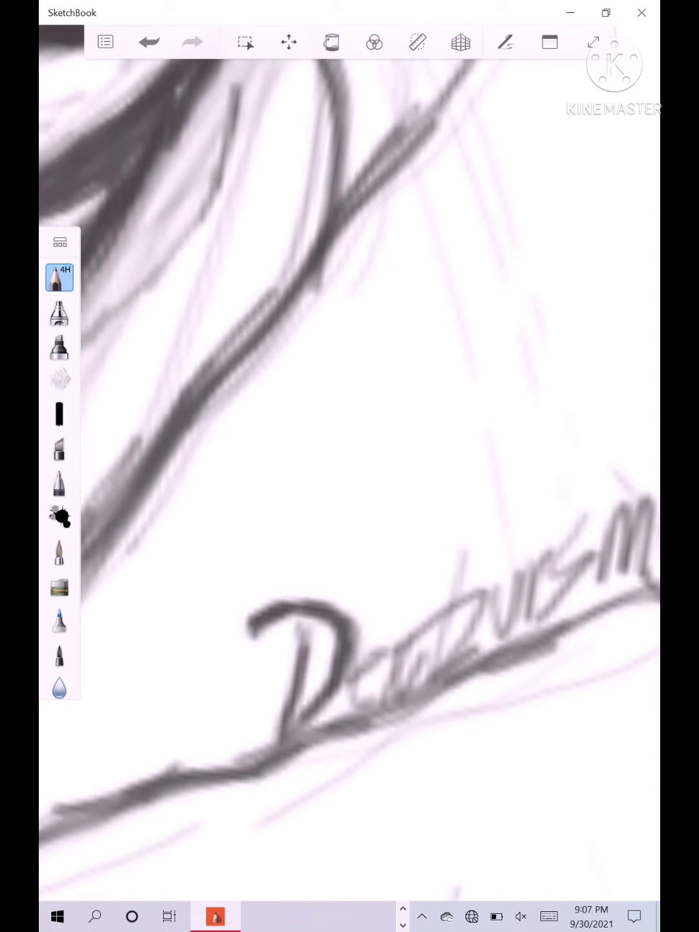
{"action": "scroll", "coordinate": [410, 677], "scroll_direction": "up", "scroll_amount": 4}
{"action": "mouse_move", "coordinate": [371, 638]}
{"action": "left_mouse_down"}
{"action": "mouse_move", "coordinate": [318, 655]}
{"action": "mouse_move", "coordinate": [371, 632]}
{"action": "mouse_move", "coordinate": [313, 678]}
{"action": "mouse_move", "coordinate": [372, 713]}
{"action": "left_mouse_up"}
{"action": "left_click_drag", "start_coordinate": [311, 661], "coordinate": [300, 700]}
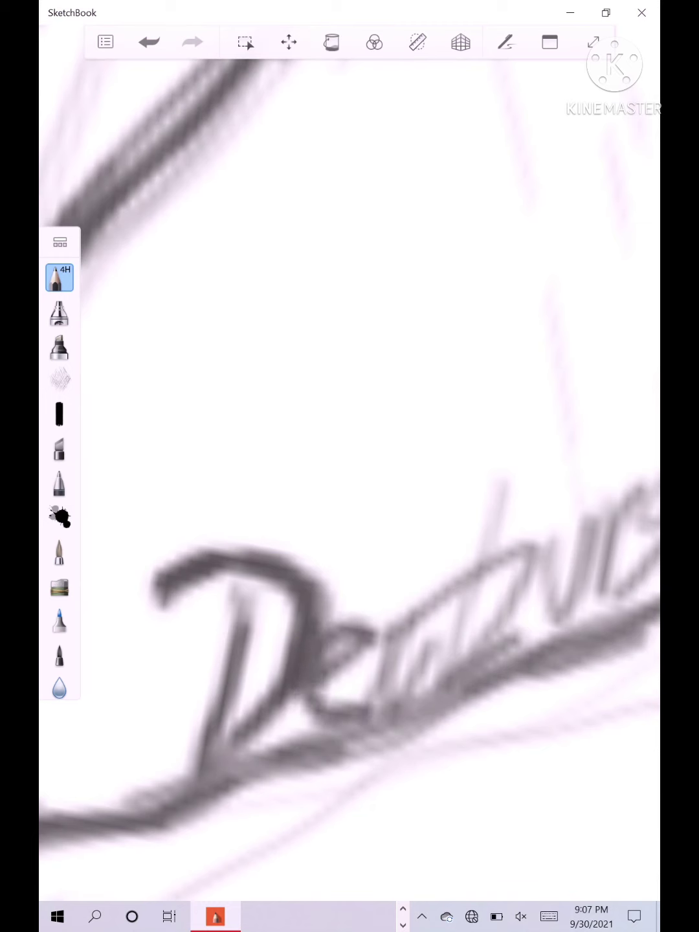
{"action": "mouse_move", "coordinate": [388, 609]}
{"action": "left_mouse_down"}
{"action": "mouse_move", "coordinate": [430, 676]}
{"action": "mouse_move", "coordinate": [417, 585]}
{"action": "mouse_move", "coordinate": [374, 701]}
{"action": "left_mouse_up"}
{"action": "mouse_move", "coordinate": [423, 578]}
{"action": "left_mouse_down"}
{"action": "mouse_move", "coordinate": [368, 712]}
{"action": "mouse_move", "coordinate": [315, 694]}
{"action": "left_mouse_up"}
{"action": "mouse_move", "coordinate": [423, 614]}
{"action": "left_mouse_down"}
{"action": "mouse_move", "coordinate": [533, 548]}
{"action": "mouse_move", "coordinate": [440, 680]}
{"action": "mouse_move", "coordinate": [506, 433]}
{"action": "left_mouse_up"}
{"action": "mouse_move", "coordinate": [406, 637]}
{"action": "left_mouse_down"}
{"action": "mouse_move", "coordinate": [249, 691]}
{"action": "mouse_move", "coordinate": [172, 685]}
{"action": "left_mouse_up"}
{"action": "mouse_move", "coordinate": [366, 572]}
{"action": "left_mouse_down"}
{"action": "mouse_move", "coordinate": [423, 581]}
{"action": "mouse_move", "coordinate": [429, 521]}
{"action": "mouse_move", "coordinate": [455, 563]}
{"action": "mouse_move", "coordinate": [486, 511]}
{"action": "left_mouse_up"}
{"action": "left_click_drag", "start_coordinate": [541, 473], "coordinate": [525, 493]}
{"action": "left_click_drag", "start_coordinate": [565, 459], "coordinate": [415, 702]}
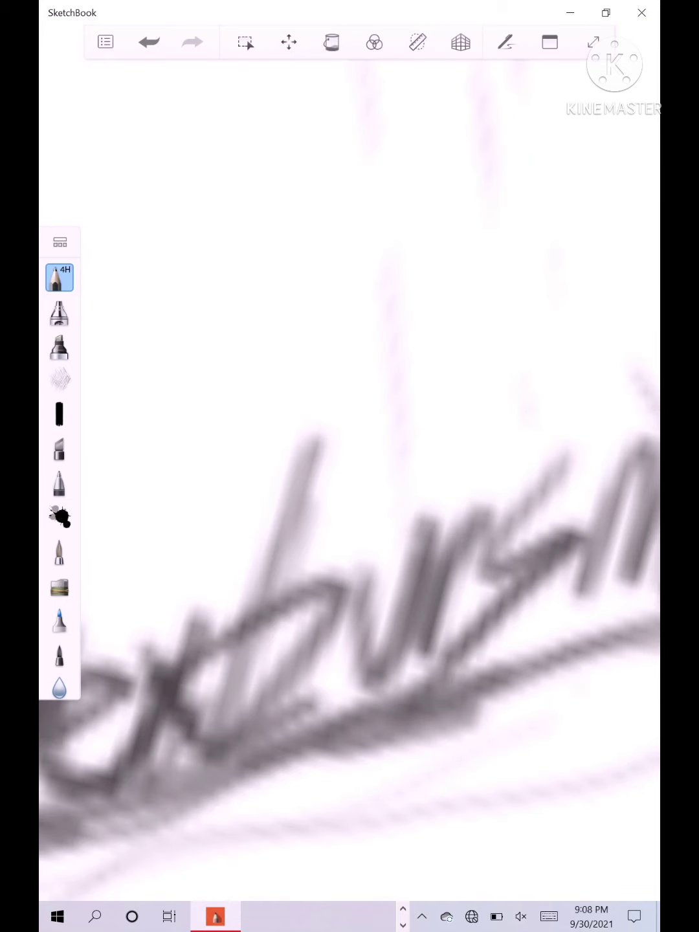
Darken the remaining letters of the signature through to its final "e".
{"action": "left_click_drag", "start_coordinate": [479, 505], "coordinate": [228, 561]}
{"action": "mouse_move", "coordinate": [369, 527]}
{"action": "left_mouse_down"}
{"action": "mouse_move", "coordinate": [356, 567]}
{"action": "mouse_move", "coordinate": [283, 613]}
{"action": "mouse_move", "coordinate": [388, 585]}
{"action": "mouse_move", "coordinate": [449, 550]}
{"action": "mouse_move", "coordinate": [521, 707]}
{"action": "mouse_move", "coordinate": [633, 472]}
{"action": "mouse_move", "coordinate": [657, 447]}
{"action": "left_mouse_up"}
{"action": "mouse_move", "coordinate": [508, 515]}
{"action": "left_mouse_down"}
{"action": "mouse_move", "coordinate": [506, 522]}
{"action": "mouse_move", "coordinate": [571, 577]}
{"action": "left_mouse_up"}
{"action": "left_click_drag", "start_coordinate": [479, 466], "coordinate": [247, 511]}
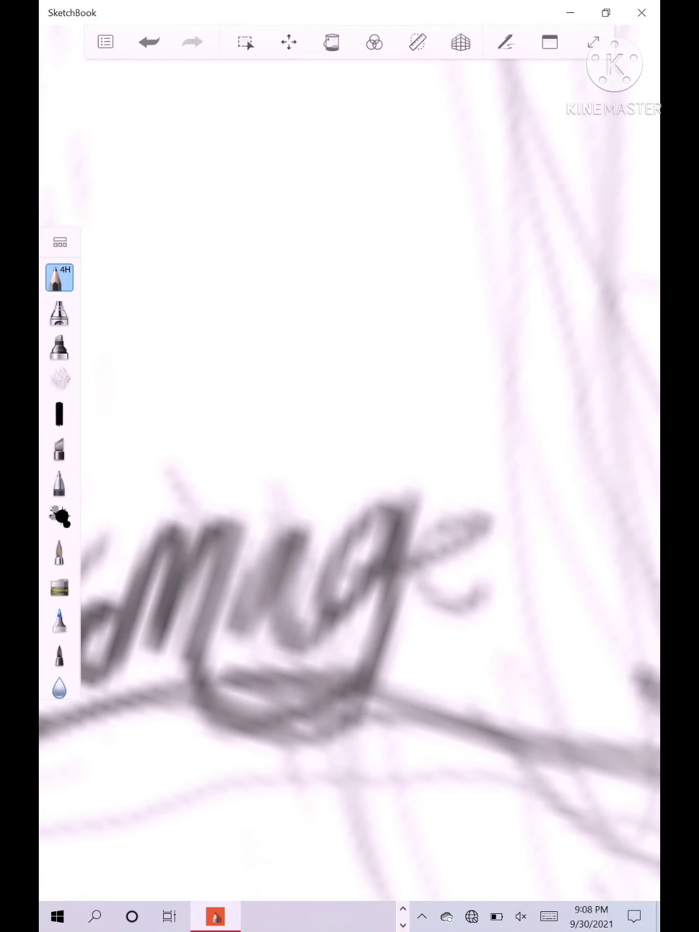
{"action": "mouse_move", "coordinate": [417, 565]}
{"action": "left_mouse_down"}
{"action": "mouse_move", "coordinate": [497, 519]}
{"action": "mouse_move", "coordinate": [532, 516]}
{"action": "left_mouse_up"}
{"action": "scroll", "coordinate": [382, 609], "scroll_direction": "down", "scroll_amount": 10}
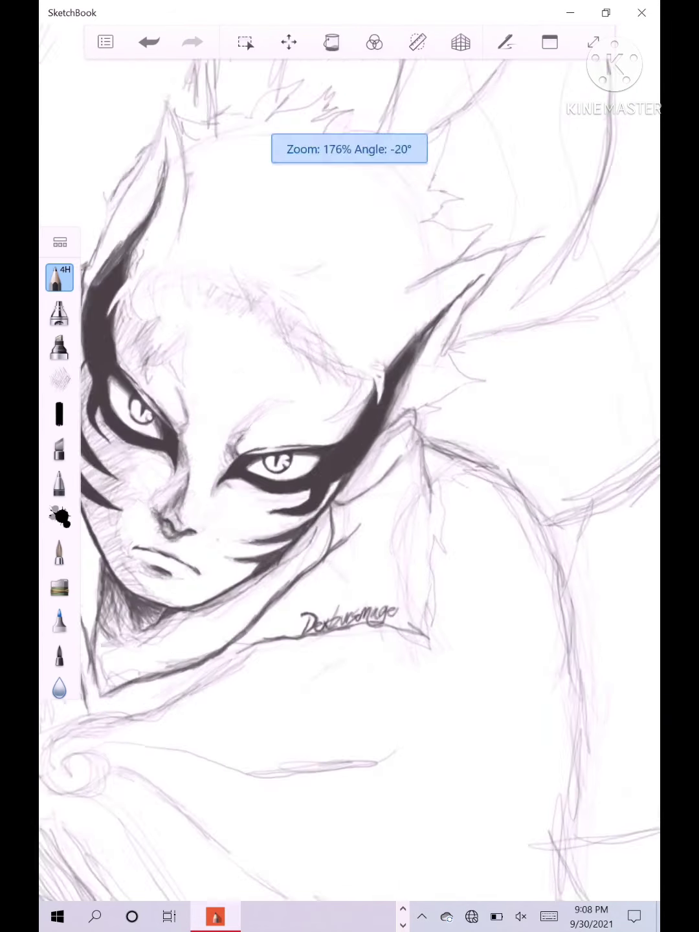
{"action": "scroll", "coordinate": [349, 479], "scroll_direction": "down", "scroll_amount": 10}
{"action": "scroll", "coordinate": [350, 517], "scroll_direction": "up", "scroll_amount": 10}
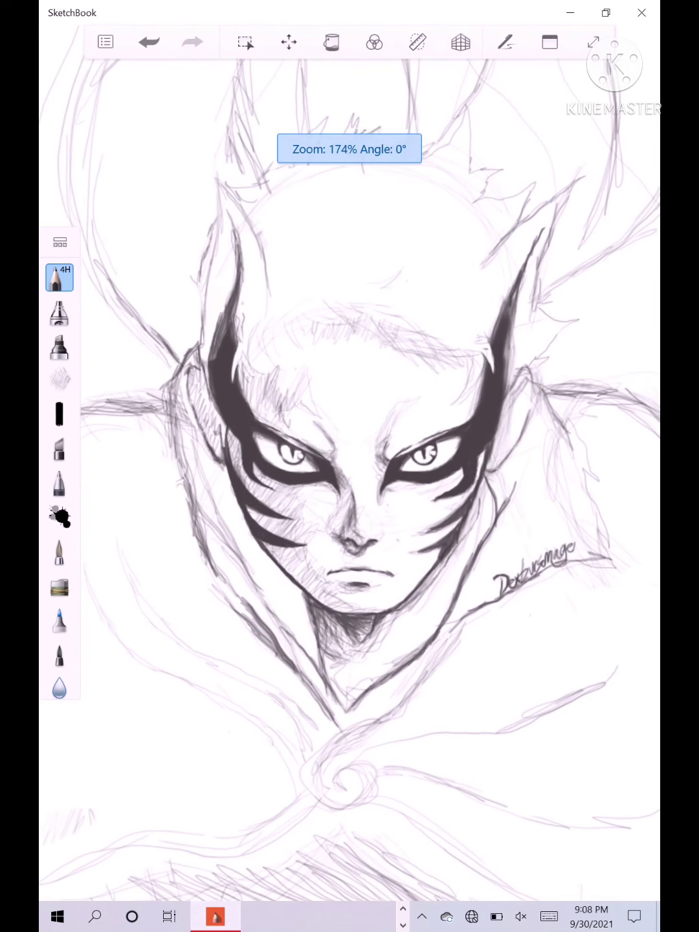
{"action": "scroll", "coordinate": [349, 479], "scroll_direction": "up", "scroll_amount": 1}
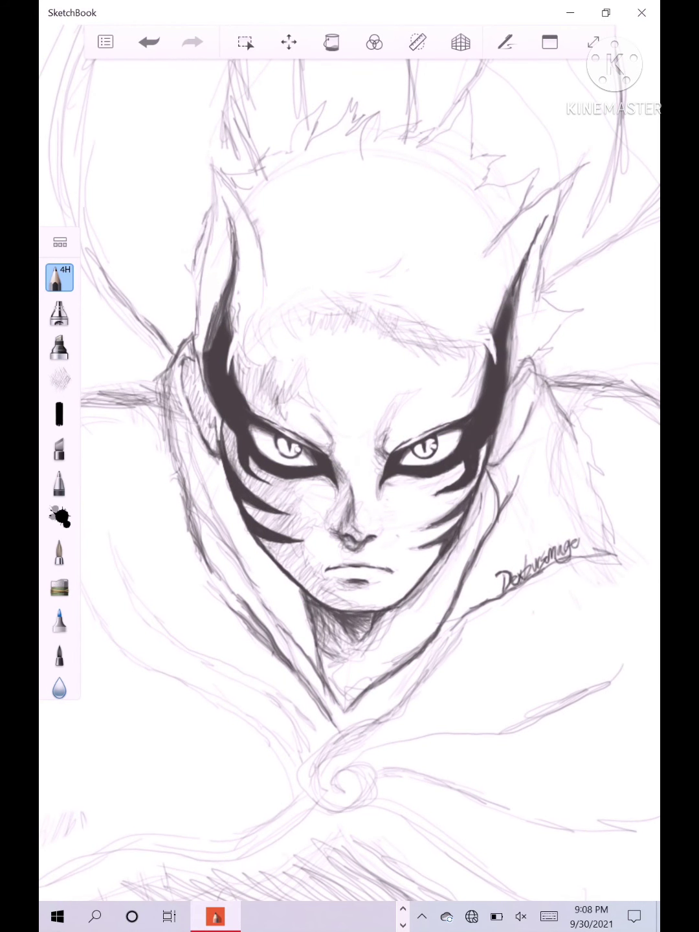
{"action": "left_click_drag", "start_coordinate": [467, 672], "coordinate": [356, 813]}
{"action": "left_click", "coordinate": [148, 43]}
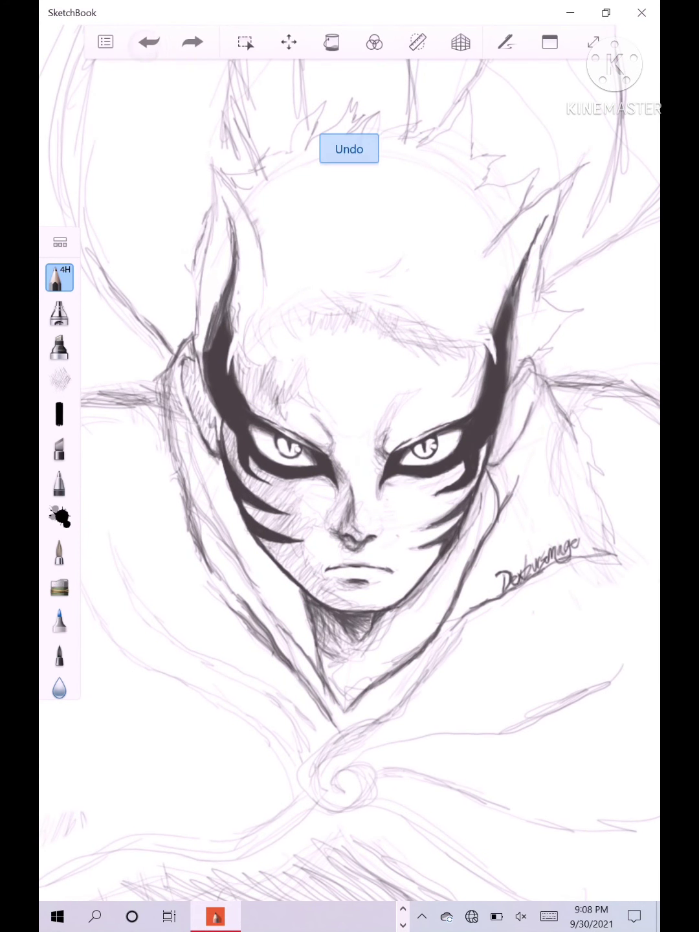
Draw a circled @ sign in front of the signature on the collar edge and darken its outline.
{"action": "scroll", "coordinate": [505, 570], "scroll_direction": "up", "scroll_amount": 5}
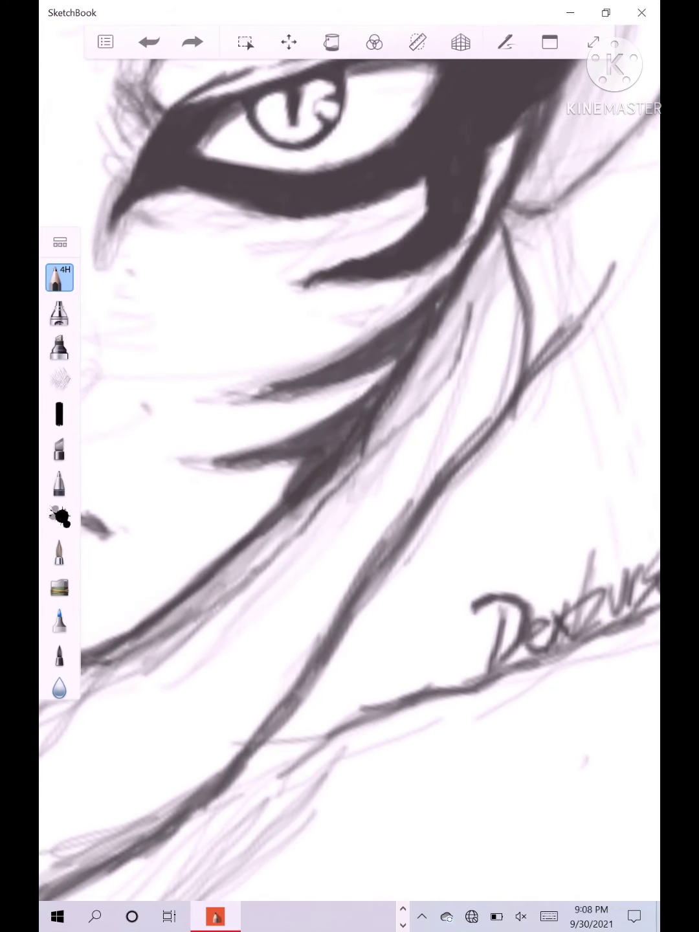
{"action": "mouse_move", "coordinate": [422, 641]}
{"action": "left_mouse_down"}
{"action": "mouse_move", "coordinate": [406, 663]}
{"action": "mouse_move", "coordinate": [432, 620]}
{"action": "mouse_move", "coordinate": [426, 689]}
{"action": "left_mouse_up"}
{"action": "left_click_drag", "start_coordinate": [453, 613], "coordinate": [433, 679]}
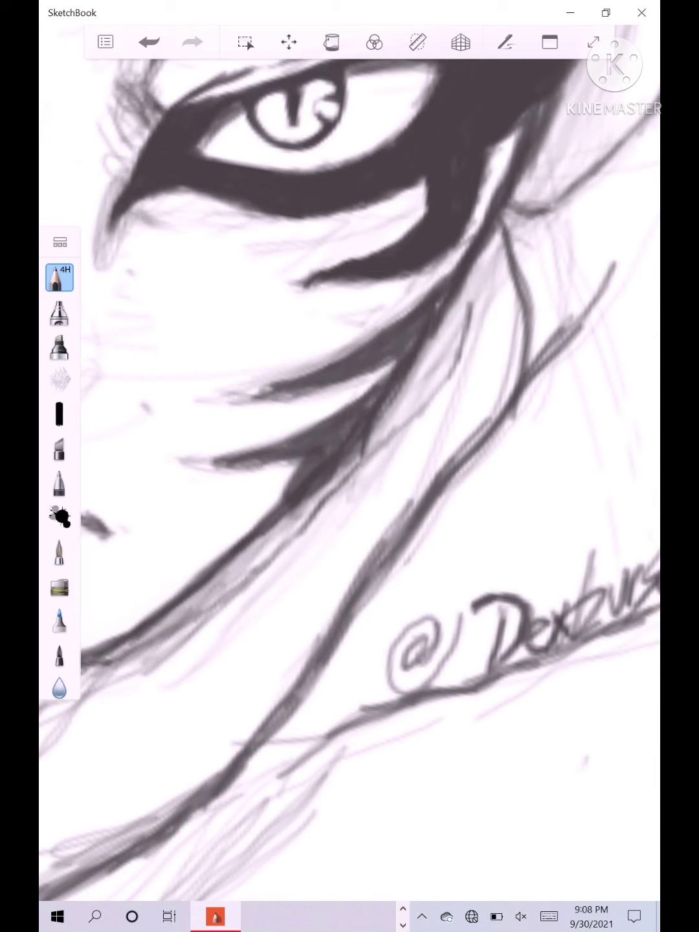
{"action": "mouse_move", "coordinate": [425, 660]}
{"action": "left_mouse_down"}
{"action": "mouse_move", "coordinate": [398, 642]}
{"action": "mouse_move", "coordinate": [406, 690]}
{"action": "mouse_move", "coordinate": [457, 624]}
{"action": "mouse_move", "coordinate": [386, 679]}
{"action": "mouse_move", "coordinate": [433, 626]}
{"action": "mouse_move", "coordinate": [418, 636]}
{"action": "mouse_move", "coordinate": [421, 657]}
{"action": "mouse_move", "coordinate": [398, 686]}
{"action": "mouse_move", "coordinate": [470, 606]}
{"action": "mouse_move", "coordinate": [429, 673]}
{"action": "mouse_move", "coordinate": [395, 629]}
{"action": "left_mouse_up"}
{"action": "scroll", "coordinate": [358, 644], "scroll_direction": "down", "scroll_amount": 5}
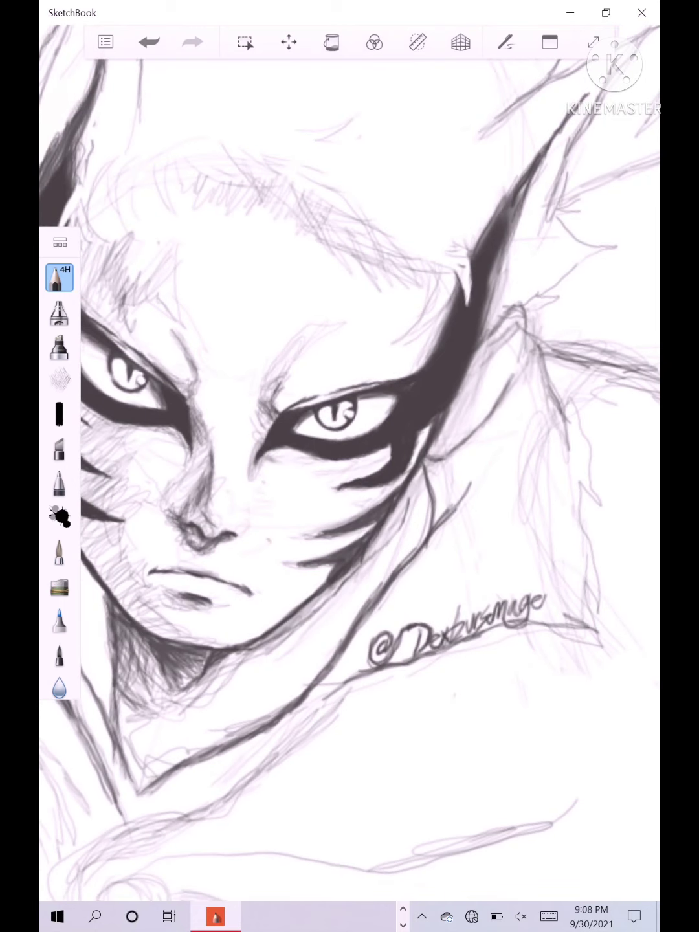
{"action": "scroll", "coordinate": [350, 453], "scroll_direction": "down", "scroll_amount": 5}
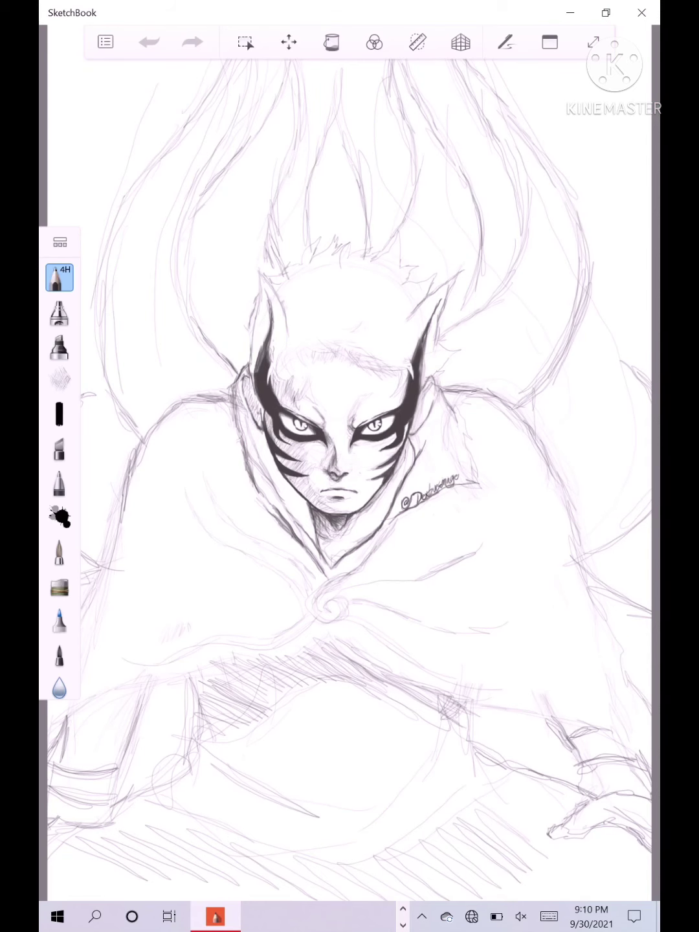
Undo the rough yellow stroke, adjust the brush, and fill the left-hand iris with yellow around the slit pupil and highlight.
{"action": "scroll", "coordinate": [60, 466], "scroll_direction": "down", "scroll_amount": 3}
{"action": "scroll", "coordinate": [60, 466], "scroll_direction": "up", "scroll_amount": 3}
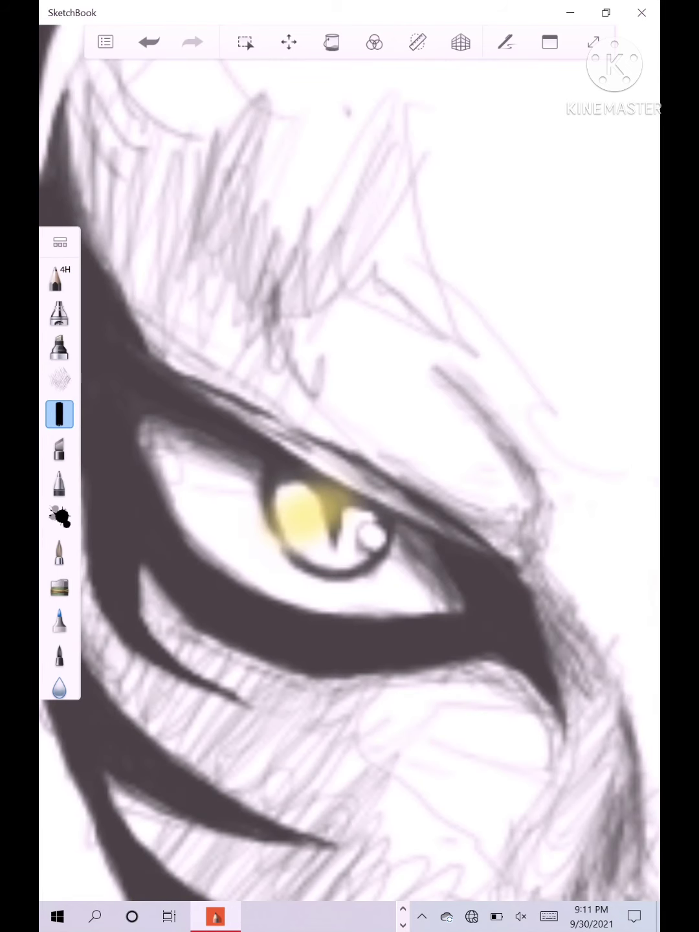
{"action": "key", "text": "ctrl+z"}
{"action": "double_click", "coordinate": [59, 414]}
{"action": "left_click_drag", "start_coordinate": [118, 332], "coordinate": [104, 333]}
{"action": "mouse_move", "coordinate": [306, 509]}
{"action": "left_mouse_down"}
{"action": "mouse_move", "coordinate": [304, 521]}
{"action": "mouse_move", "coordinate": [286, 517]}
{"action": "mouse_move", "coordinate": [319, 556]}
{"action": "mouse_move", "coordinate": [289, 492]}
{"action": "mouse_move", "coordinate": [283, 507]}
{"action": "left_mouse_up"}
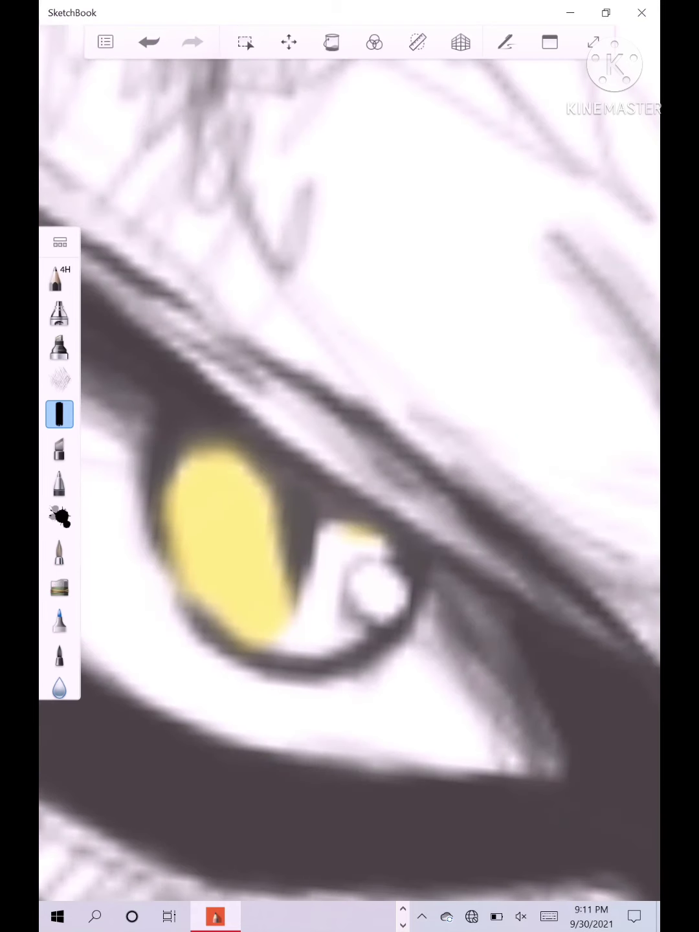
{"action": "mouse_move", "coordinate": [381, 511]}
{"action": "left_mouse_down"}
{"action": "mouse_move", "coordinate": [343, 518]}
{"action": "mouse_move", "coordinate": [312, 634]}
{"action": "mouse_move", "coordinate": [259, 673]}
{"action": "left_mouse_up"}
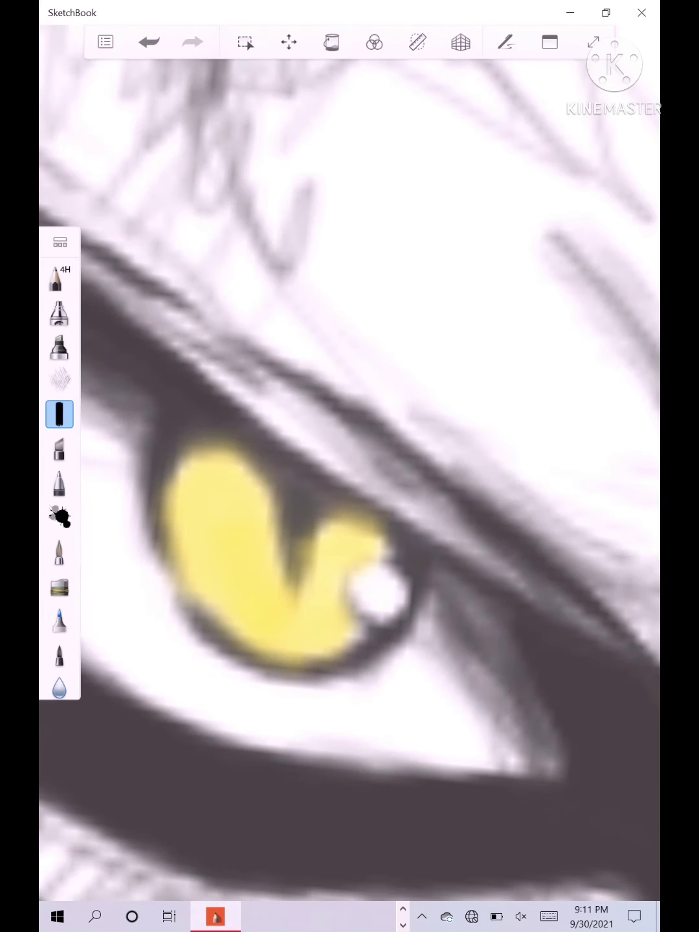
{"action": "mouse_move", "coordinate": [239, 537]}
{"action": "left_mouse_down"}
{"action": "mouse_move", "coordinate": [181, 498]}
{"action": "mouse_move", "coordinate": [226, 462]}
{"action": "left_mouse_up"}
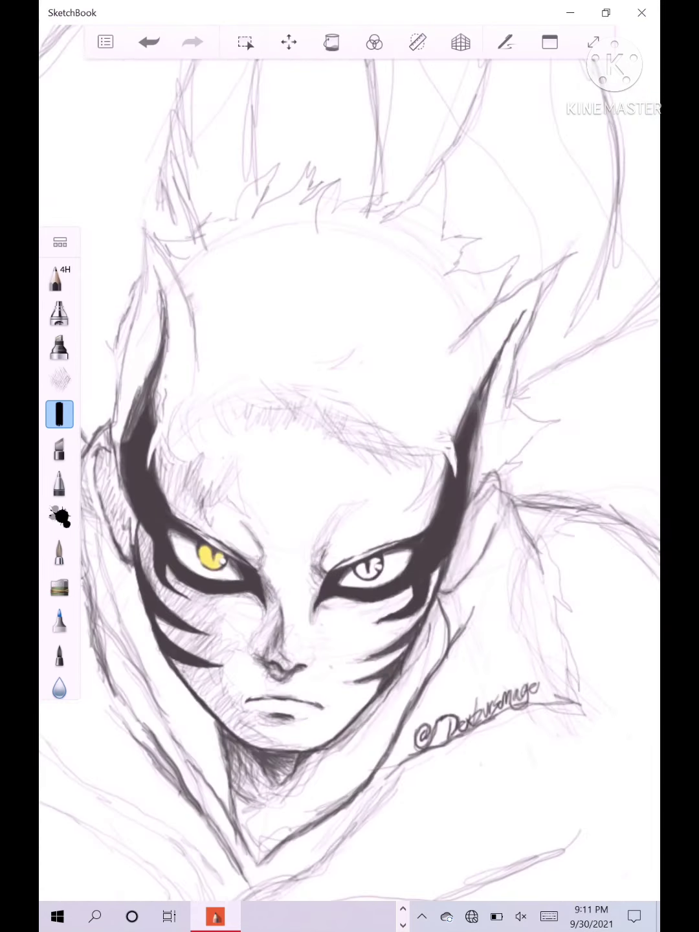
Fill the right-hand iris with the same yellow, keeping the slit pupil and white highlight clear.
{"action": "left_click", "coordinate": [60, 414]}
{"action": "left_click", "coordinate": [60, 414]}
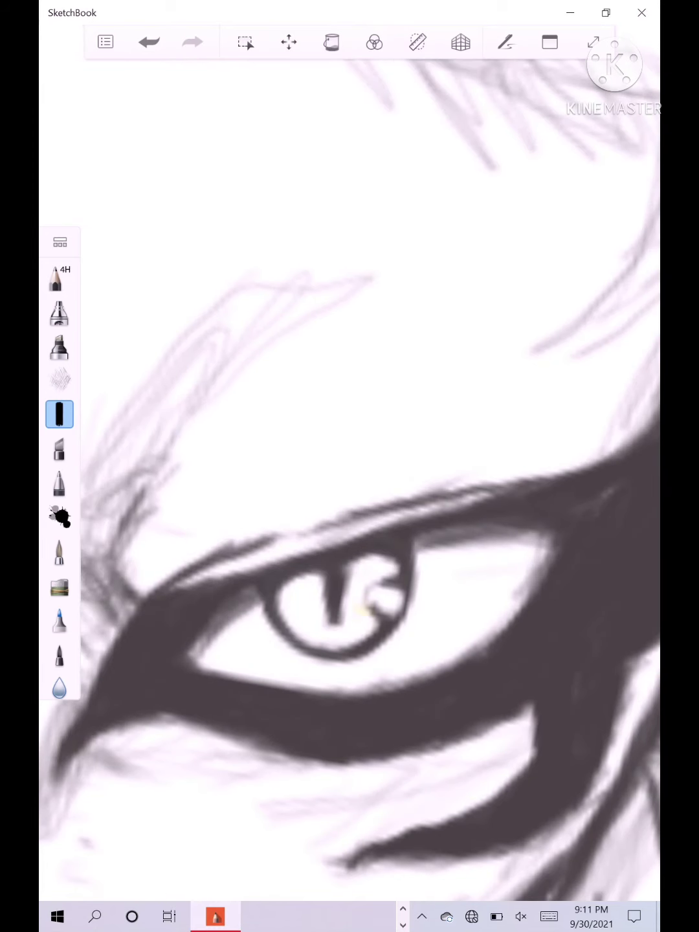
{"action": "mouse_move", "coordinate": [363, 609]}
{"action": "left_mouse_down"}
{"action": "mouse_move", "coordinate": [335, 629]}
{"action": "mouse_move", "coordinate": [295, 615]}
{"action": "mouse_move", "coordinate": [294, 587]}
{"action": "left_mouse_up"}
{"action": "left_click_drag", "start_coordinate": [380, 562], "coordinate": [353, 599]}
{"action": "scroll", "coordinate": [349, 479], "scroll_direction": "down", "scroll_amount": 10}
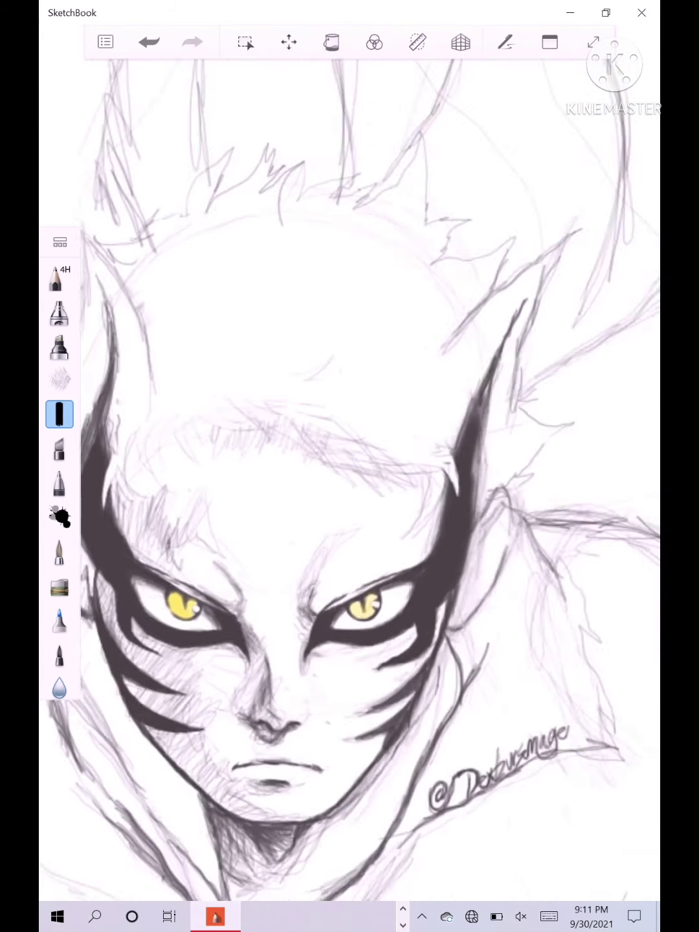
Shade the outer edges of the right-hand iris with a deeper golden yellow.
{"action": "scroll", "coordinate": [349, 478], "scroll_direction": "up", "scroll_amount": 2}
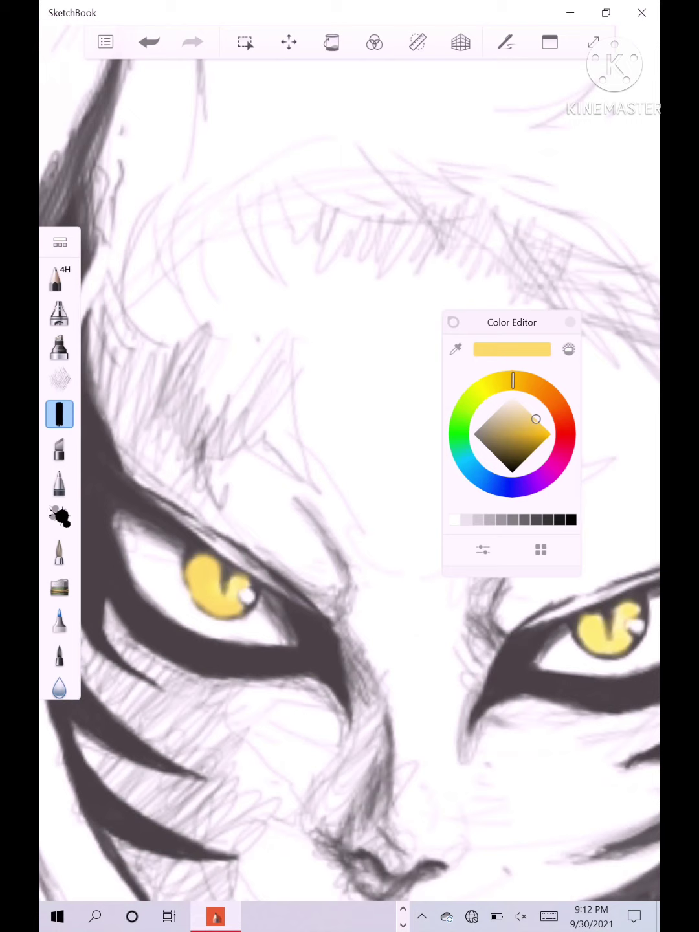
{"action": "scroll", "coordinate": [260, 517], "scroll_direction": "down", "scroll_amount": 3}
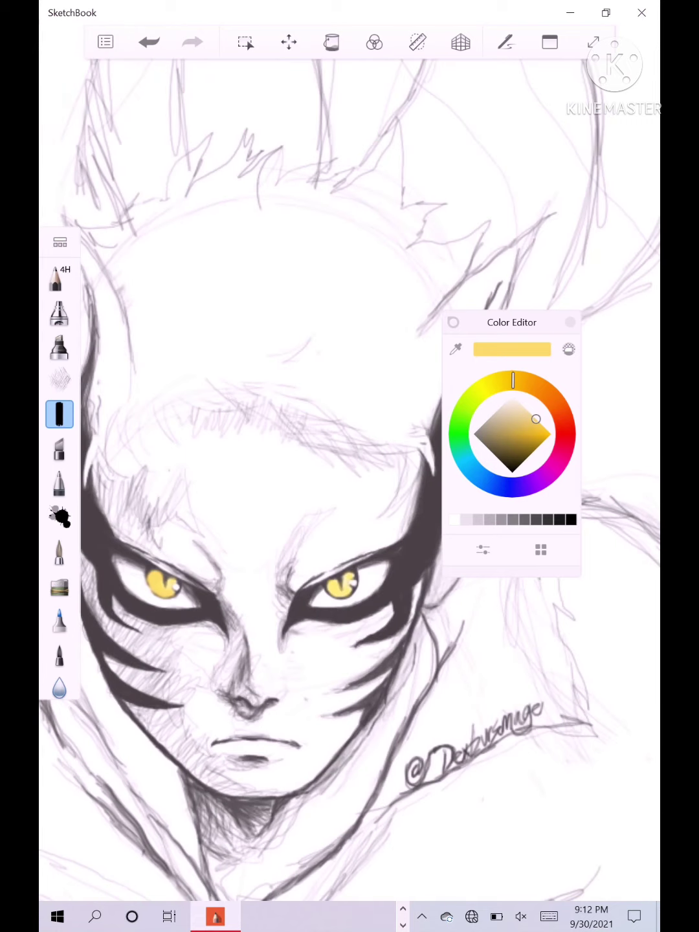
{"action": "scroll", "coordinate": [336, 582], "scroll_direction": "up", "scroll_amount": 5}
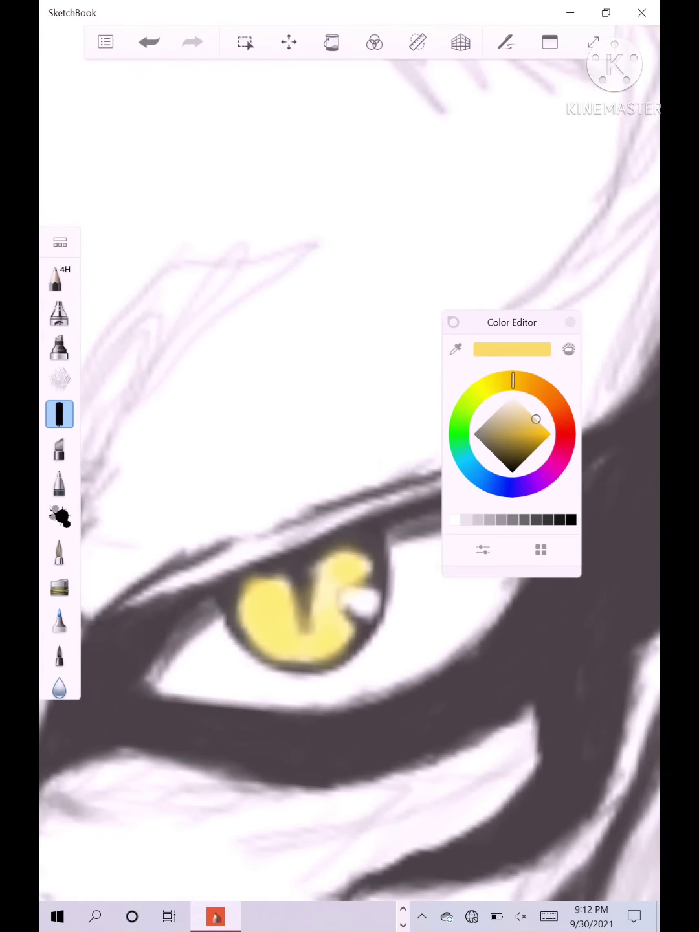
{"action": "left_click_drag", "start_coordinate": [355, 550], "coordinate": [319, 570]}
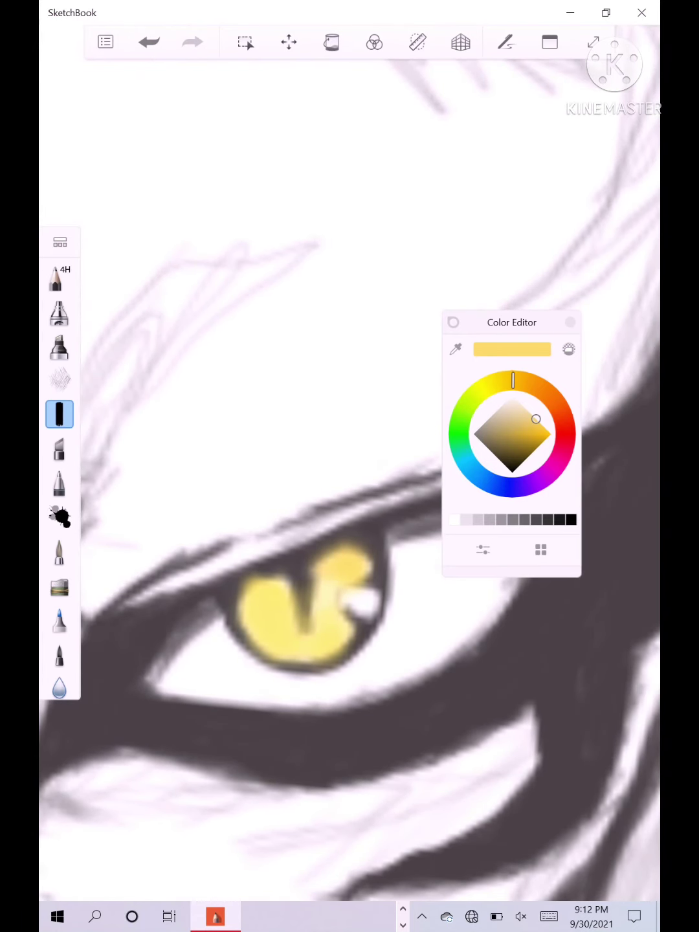
{"action": "left_click_drag", "start_coordinate": [348, 647], "coordinate": [315, 661]}
{"action": "mouse_move", "coordinate": [241, 595]}
{"action": "left_mouse_down"}
{"action": "mouse_move", "coordinate": [278, 568]}
{"action": "mouse_move", "coordinate": [233, 632]}
{"action": "left_mouse_up"}
{"action": "left_click_drag", "start_coordinate": [317, 562], "coordinate": [355, 540]}
{"action": "mouse_move", "coordinate": [266, 577]}
{"action": "left_mouse_down"}
{"action": "mouse_move", "coordinate": [280, 562]}
{"action": "mouse_move", "coordinate": [262, 563]}
{"action": "mouse_move", "coordinate": [249, 585]}
{"action": "mouse_move", "coordinate": [243, 555]}
{"action": "mouse_move", "coordinate": [269, 546]}
{"action": "mouse_move", "coordinate": [240, 556]}
{"action": "mouse_move", "coordinate": [227, 582]}
{"action": "mouse_move", "coordinate": [214, 568]}
{"action": "mouse_move", "coordinate": [242, 592]}
{"action": "mouse_move", "coordinate": [240, 612]}
{"action": "mouse_move", "coordinate": [262, 637]}
{"action": "mouse_move", "coordinate": [301, 651]}
{"action": "mouse_move", "coordinate": [340, 631]}
{"action": "left_mouse_up"}
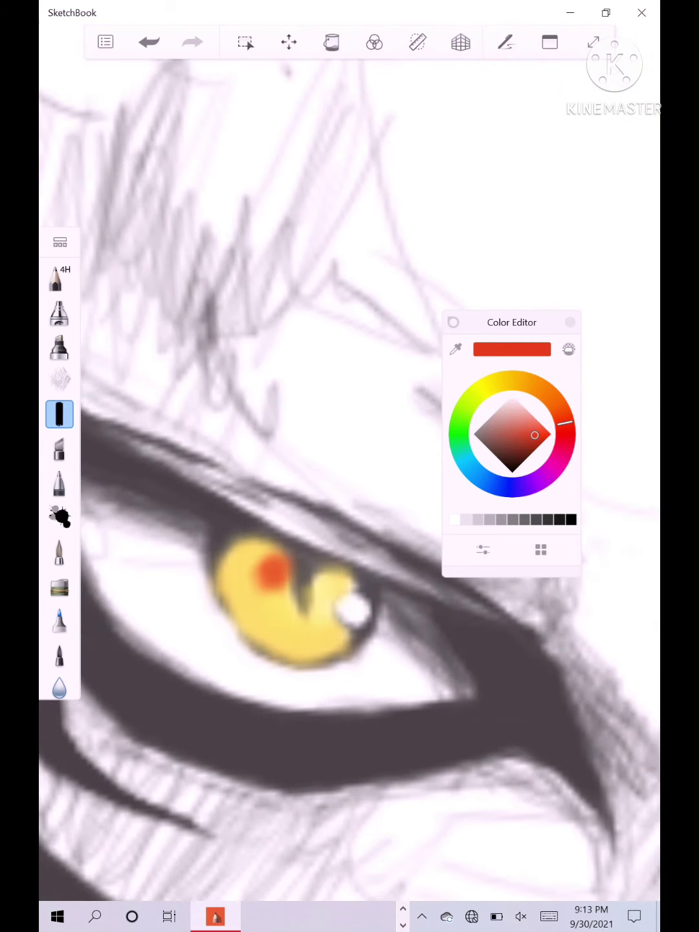
Blend orange-red into the left-hand iris and deepen the upper part of the right-hand iris with dark red.
{"action": "left_click_drag", "start_coordinate": [253, 612], "coordinate": [305, 647]}
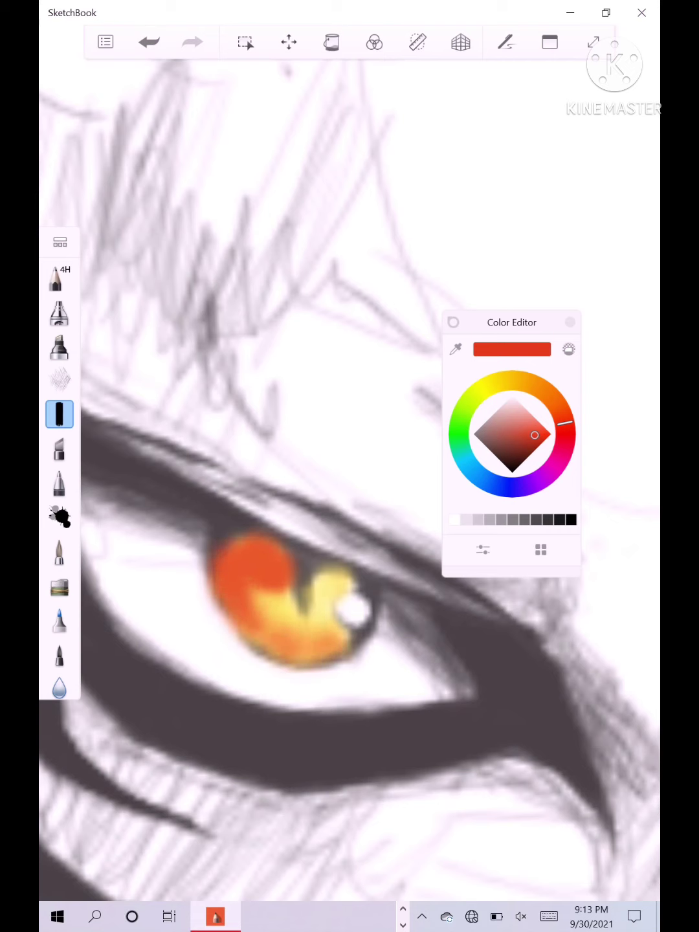
{"action": "mouse_move", "coordinate": [333, 572]}
{"action": "left_mouse_down"}
{"action": "mouse_move", "coordinate": [350, 592]}
{"action": "mouse_move", "coordinate": [320, 569]}
{"action": "mouse_move", "coordinate": [329, 605]}
{"action": "mouse_move", "coordinate": [317, 634]}
{"action": "mouse_move", "coordinate": [336, 643]}
{"action": "mouse_move", "coordinate": [305, 648]}
{"action": "mouse_move", "coordinate": [253, 618]}
{"action": "mouse_move", "coordinate": [243, 563]}
{"action": "left_mouse_up"}
{"action": "scroll", "coordinate": [349, 479], "scroll_direction": "down", "scroll_amount": 6}
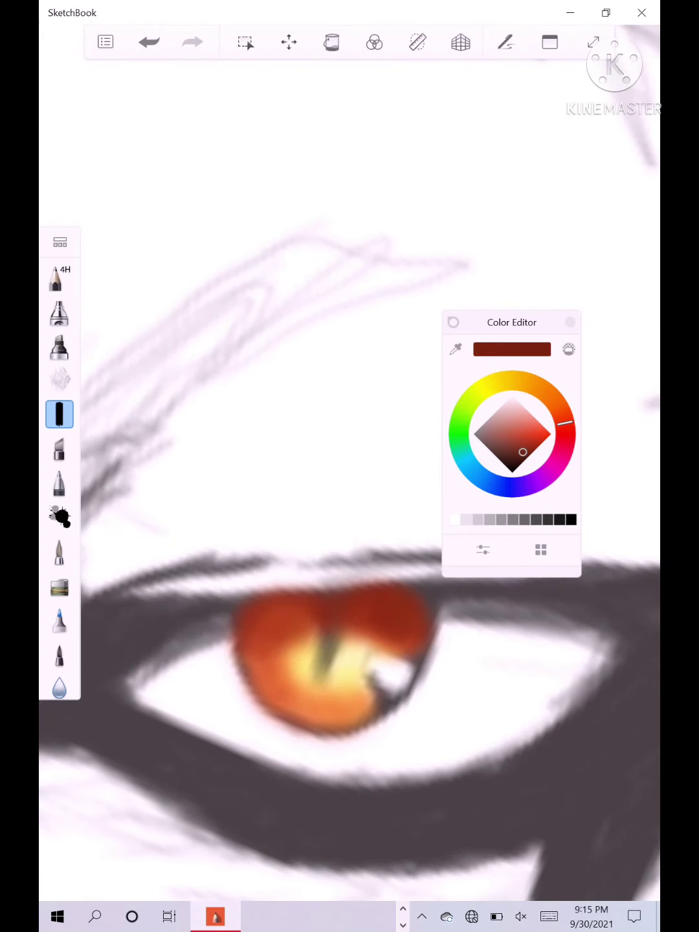
{"action": "mouse_move", "coordinate": [248, 631]}
{"action": "left_mouse_down"}
{"action": "mouse_move", "coordinate": [245, 665]}
{"action": "mouse_move", "coordinate": [258, 670]}
{"action": "left_mouse_up"}
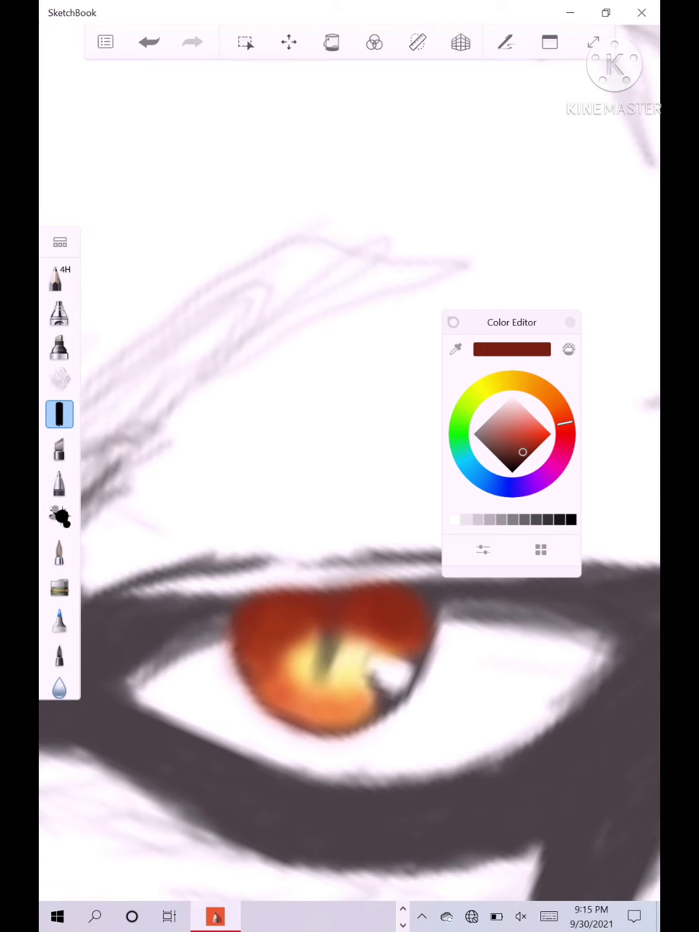
{"action": "left_click_drag", "start_coordinate": [522, 451], "coordinate": [516, 457]}
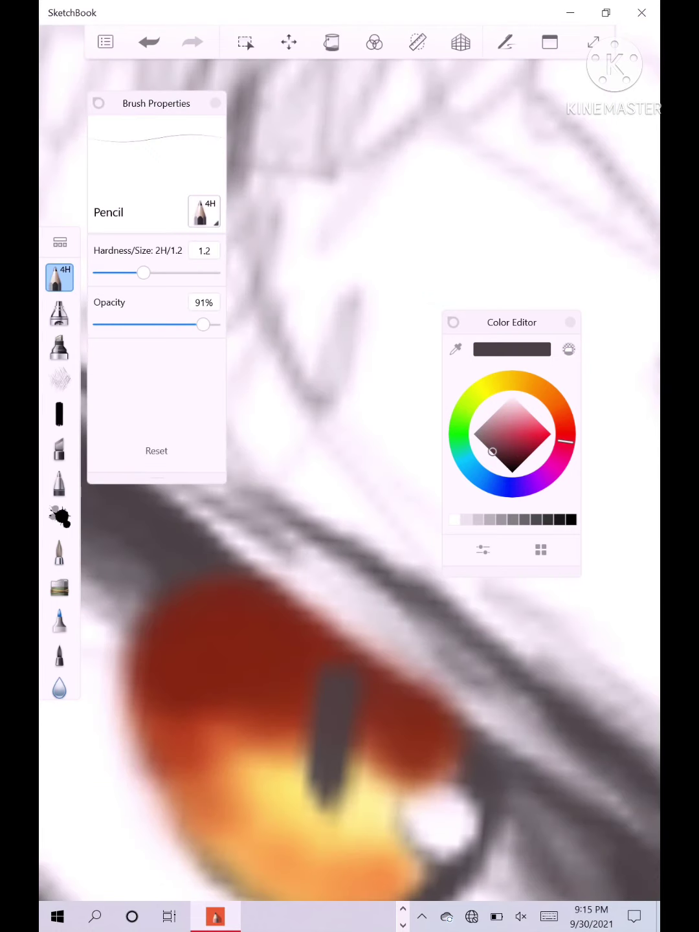
Redraw the upper lid edge, slit pupil and iris outline of the left-hand eye with the dark grey pencil.
{"action": "left_click_drag", "start_coordinate": [388, 677], "coordinate": [484, 734]}
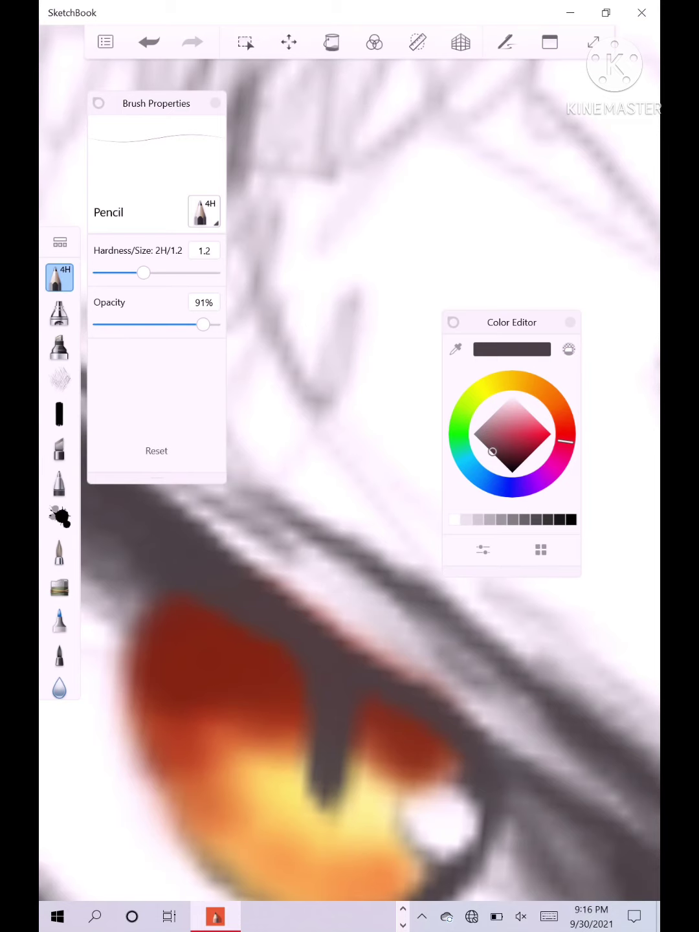
{"action": "left_click_drag", "start_coordinate": [329, 795], "coordinate": [327, 821]}
{"action": "scroll", "coordinate": [310, 718], "scroll_direction": "down", "scroll_amount": 10}
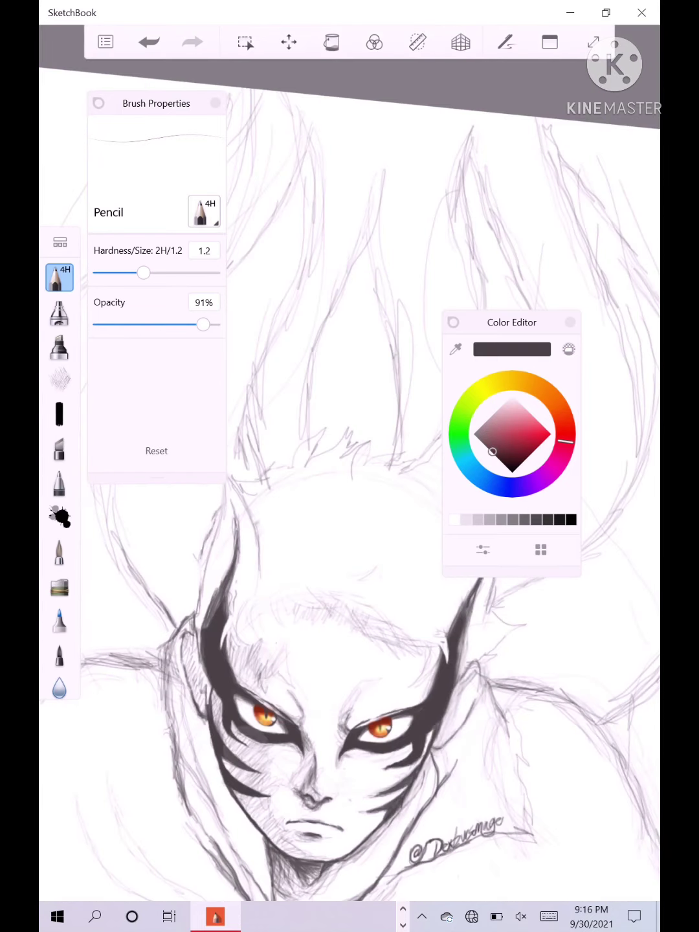
{"action": "scroll", "coordinate": [233, 719], "scroll_direction": "up", "scroll_amount": 10}
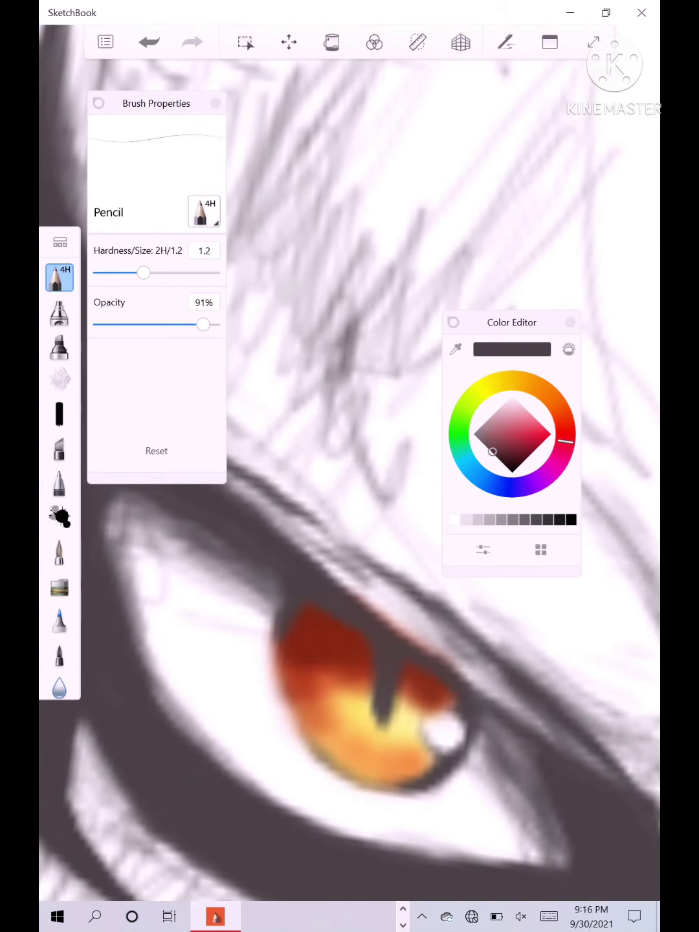
{"action": "mouse_move", "coordinate": [278, 638]}
{"action": "left_mouse_down"}
{"action": "mouse_move", "coordinate": [273, 666]}
{"action": "mouse_move", "coordinate": [310, 749]}
{"action": "mouse_move", "coordinate": [345, 779]}
{"action": "mouse_move", "coordinate": [401, 794]}
{"action": "mouse_move", "coordinate": [330, 777]}
{"action": "left_mouse_up"}
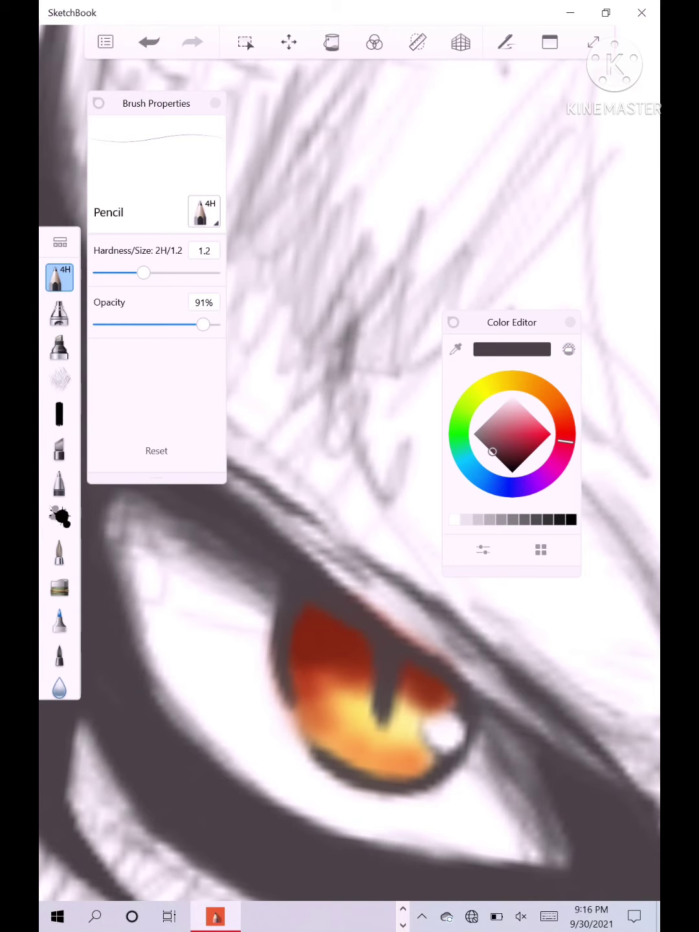
Redraw the upper lid edge, slit pupil and iris outline of the right-hand eye with the dark grey pencil.
{"action": "scroll", "coordinate": [347, 603], "scroll_direction": "up", "scroll_amount": 5}
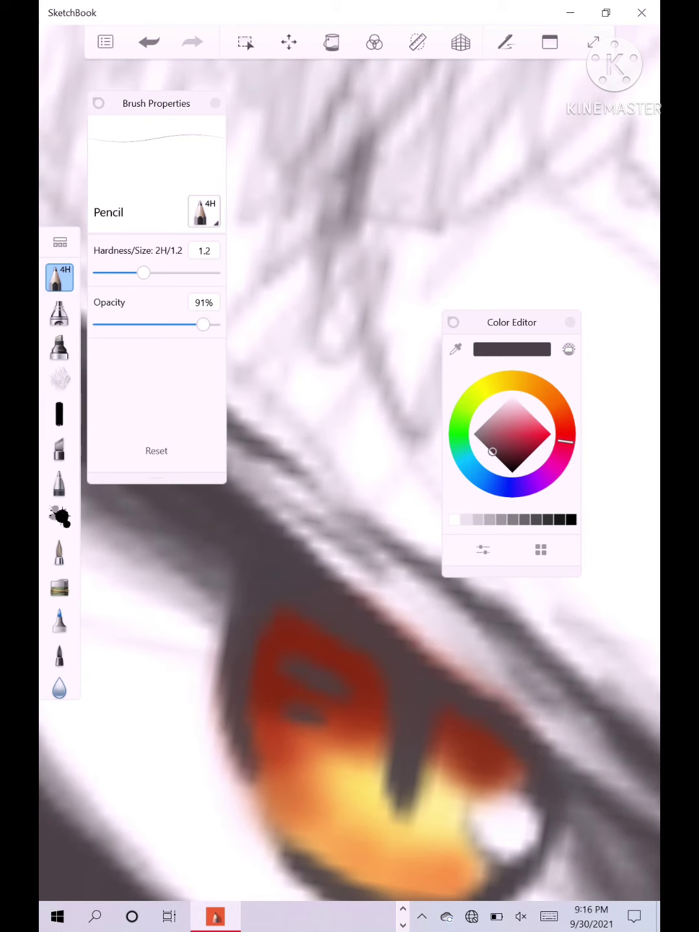
{"action": "left_click_drag", "start_coordinate": [300, 764], "coordinate": [326, 796]}
{"action": "scroll", "coordinate": [349, 518], "scroll_direction": "right", "scroll_amount": 10}
{"action": "left_click_drag", "start_coordinate": [476, 589], "coordinate": [254, 691]}
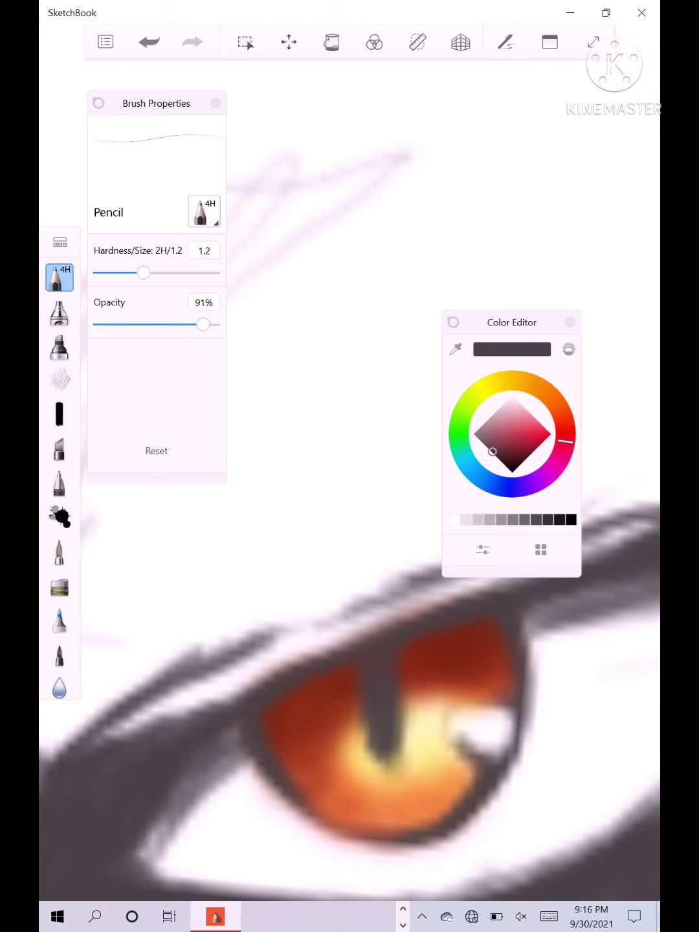
{"action": "scroll", "coordinate": [361, 583], "scroll_direction": "down", "scroll_amount": 5}
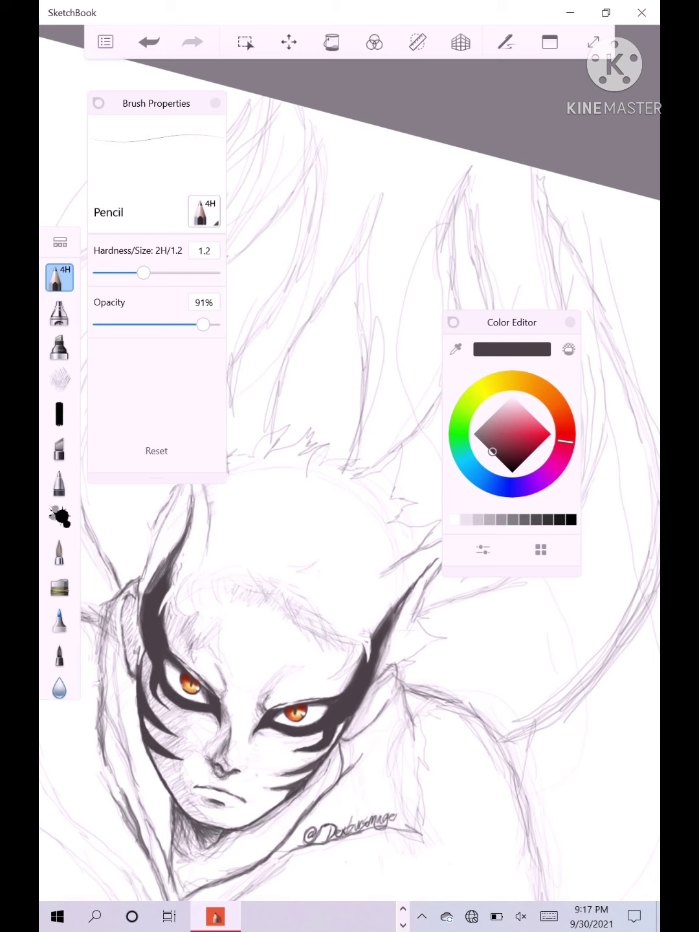
Clean up the upper lid crease and marking edges around the left-hand eye with the Hard Eraser and pencil.
{"action": "left_click", "coordinate": [59, 646]}
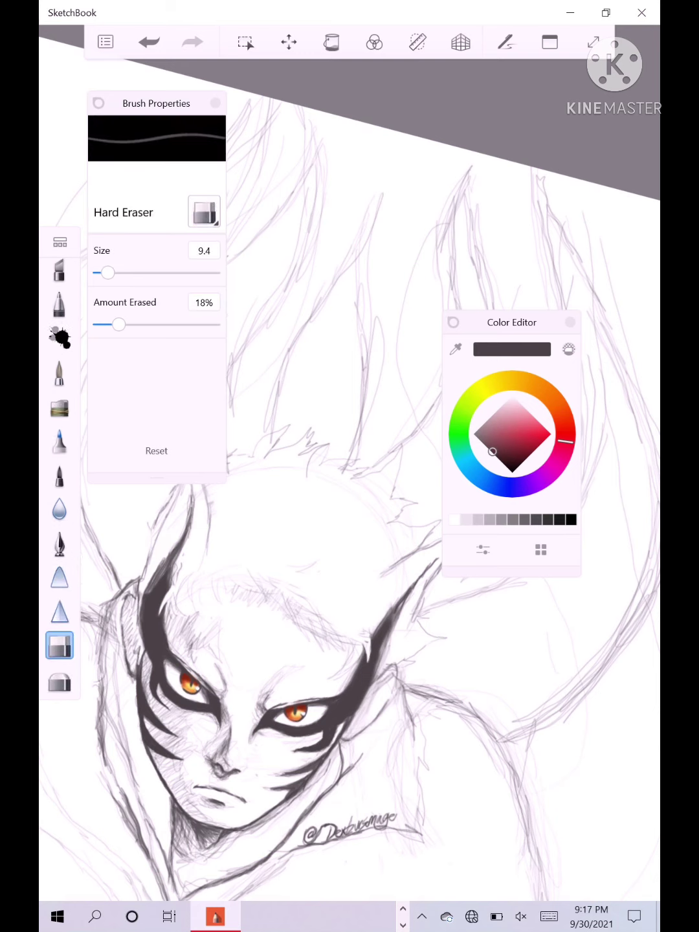
{"action": "left_click", "coordinate": [216, 103]}
{"action": "scroll", "coordinate": [189, 684], "scroll_direction": "up", "scroll_amount": 10}
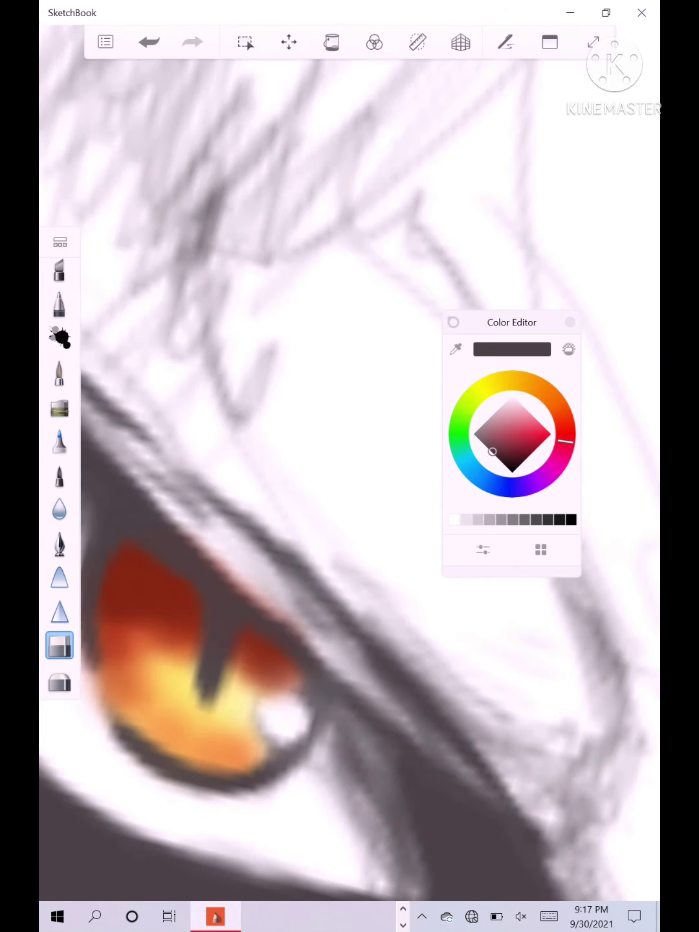
{"action": "scroll", "coordinate": [271, 678], "scroll_direction": "down", "scroll_amount": 10}
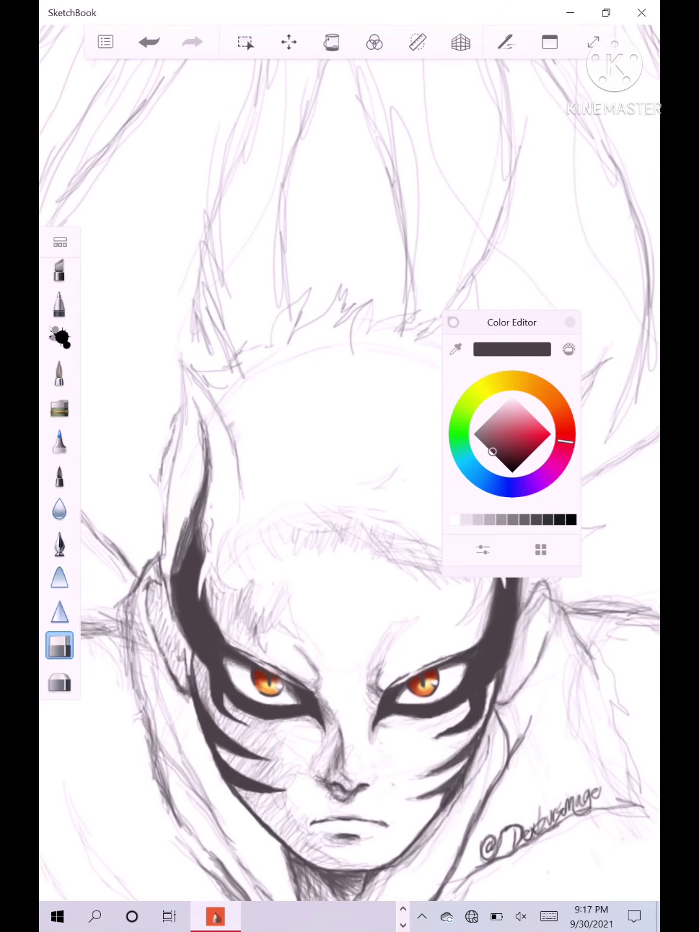
{"action": "double_click", "coordinate": [60, 645]}
{"action": "scroll", "coordinate": [265, 679], "scroll_direction": "up", "scroll_amount": 10}
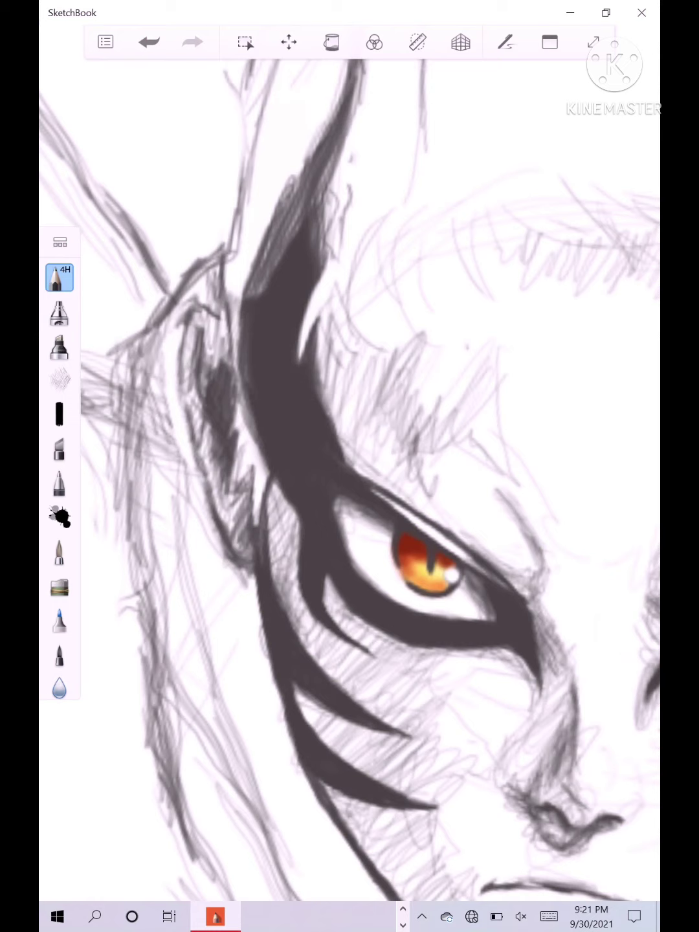
Review the whole character drawing, then examine the coloured eyes and face markings up close.
{"action": "scroll", "coordinate": [349, 453], "scroll_direction": "down", "scroll_amount": 10}
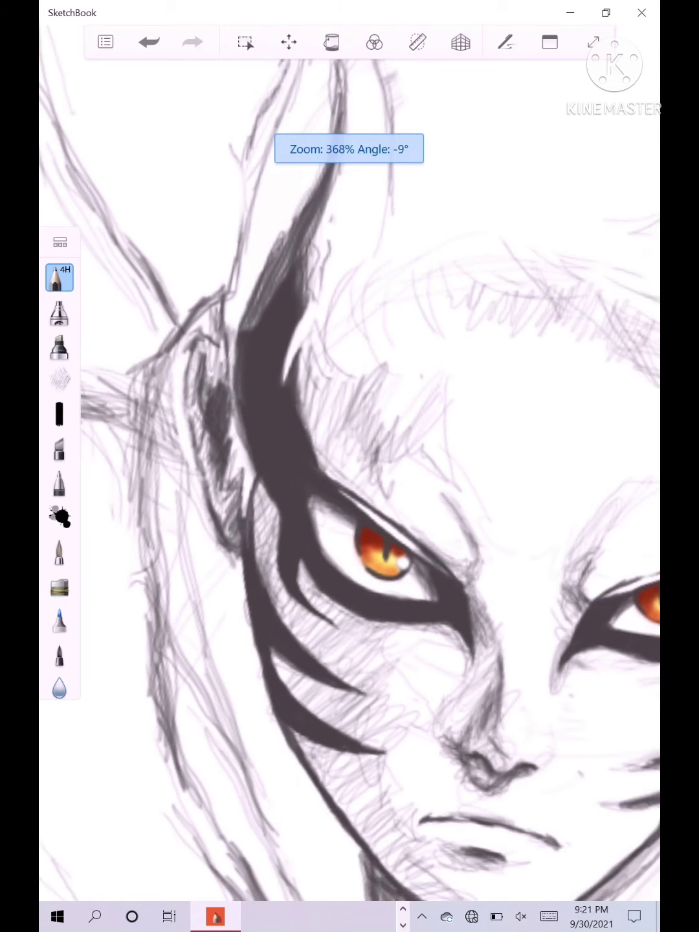
{"action": "scroll", "coordinate": [350, 452], "scroll_direction": "down", "scroll_amount": 5}
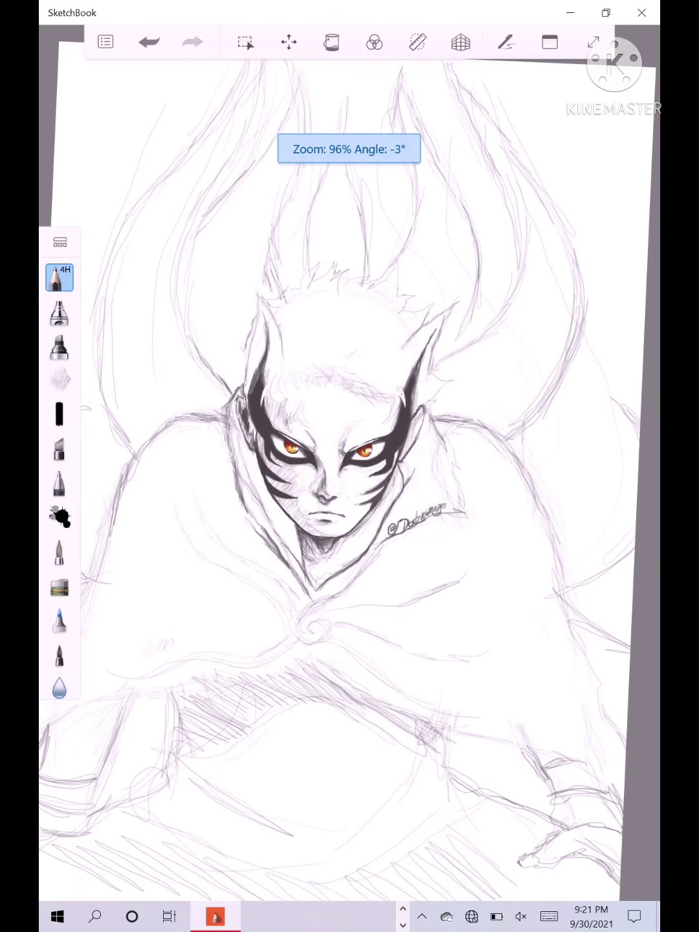
{"action": "scroll", "coordinate": [349, 453], "scroll_direction": "up", "scroll_amount": 1}
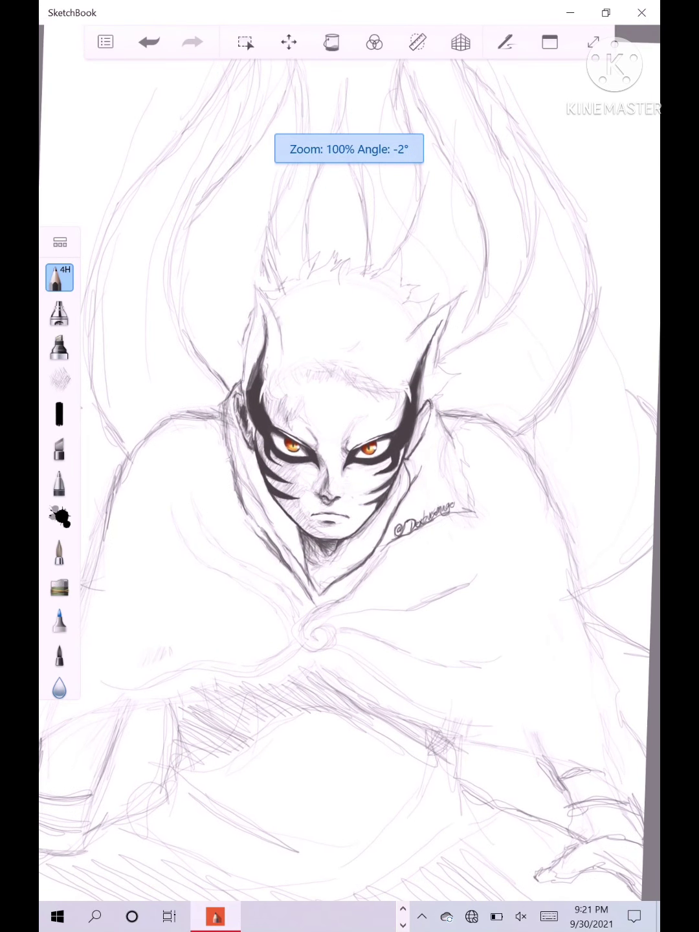
{"action": "scroll", "coordinate": [350, 452], "scroll_direction": "down", "scroll_amount": 3}
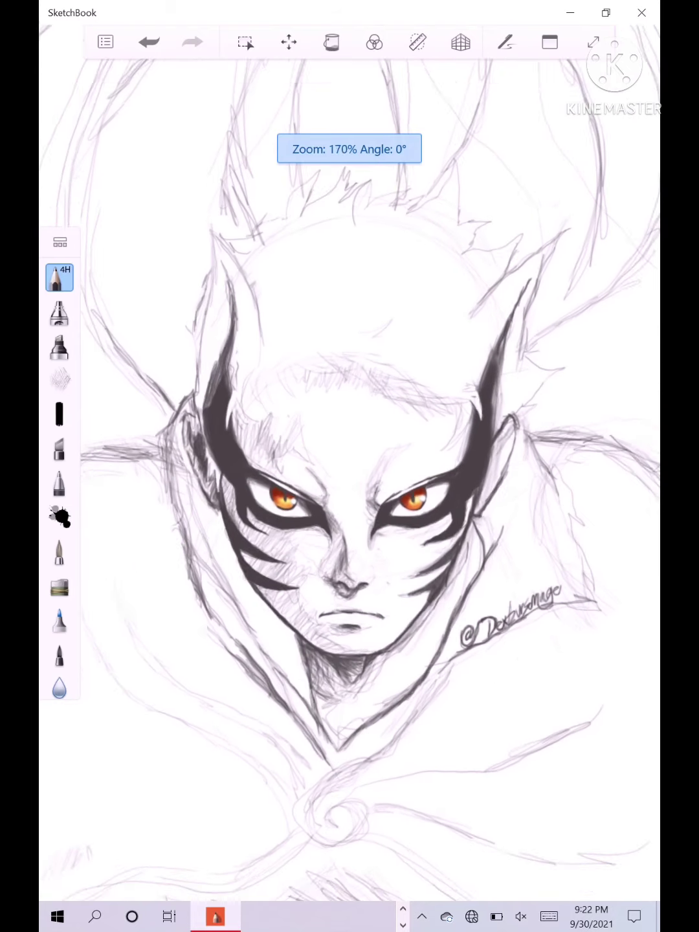
{"action": "scroll", "coordinate": [349, 517], "scroll_direction": "up", "scroll_amount": 5}
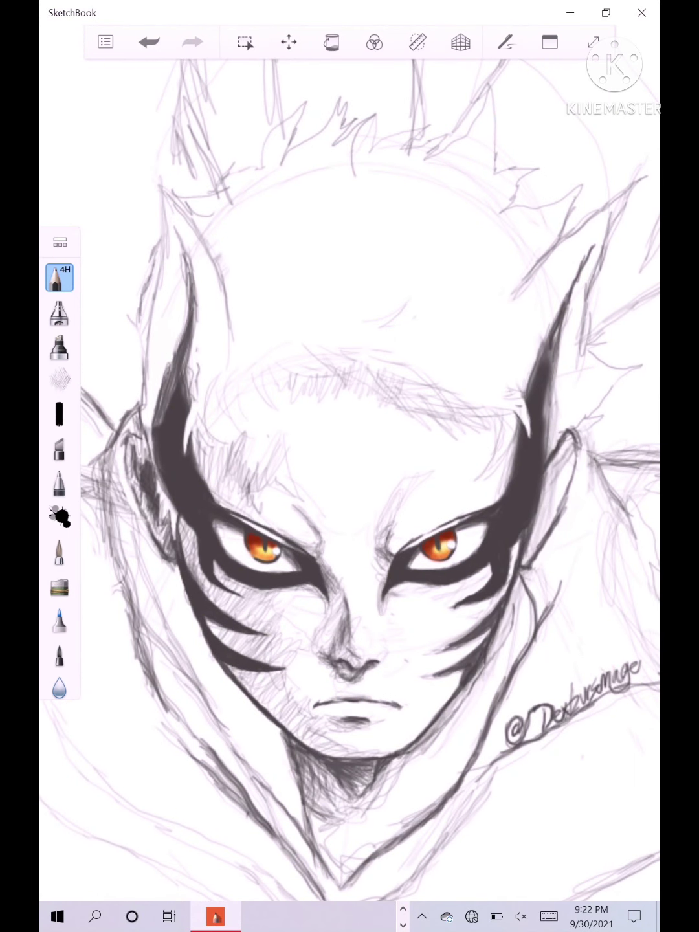
{"action": "scroll", "coordinate": [349, 479], "scroll_direction": "up", "scroll_amount": 3}
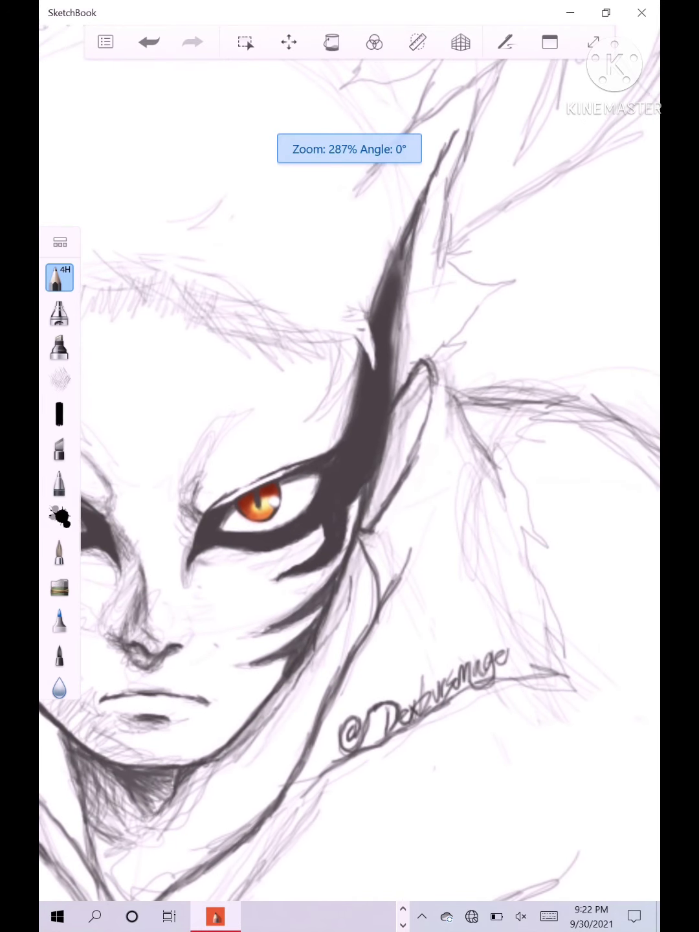
{"action": "scroll", "coordinate": [349, 517], "scroll_direction": "down", "scroll_amount": 5}
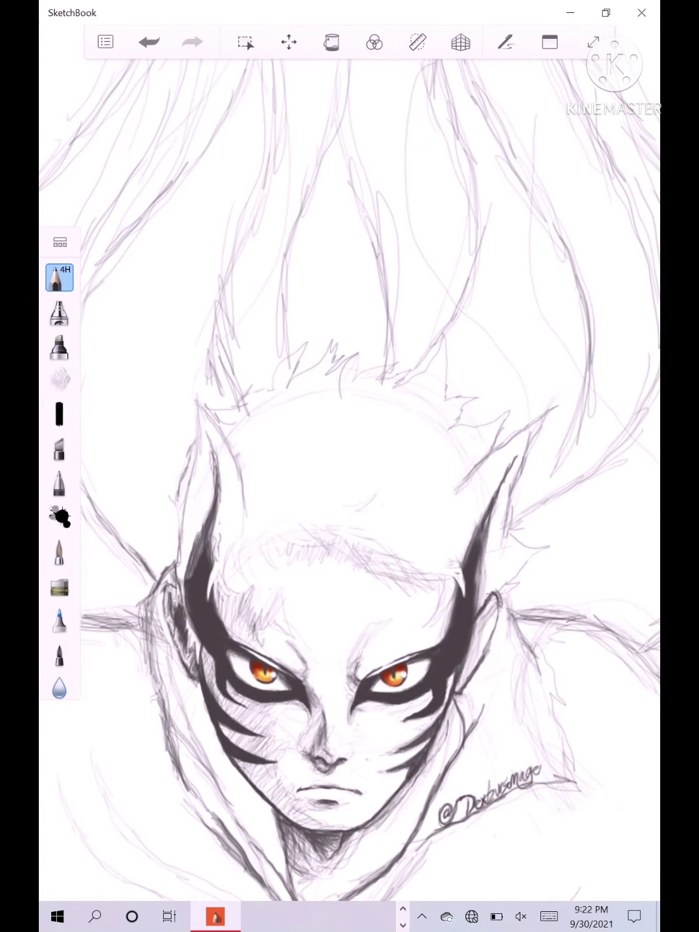